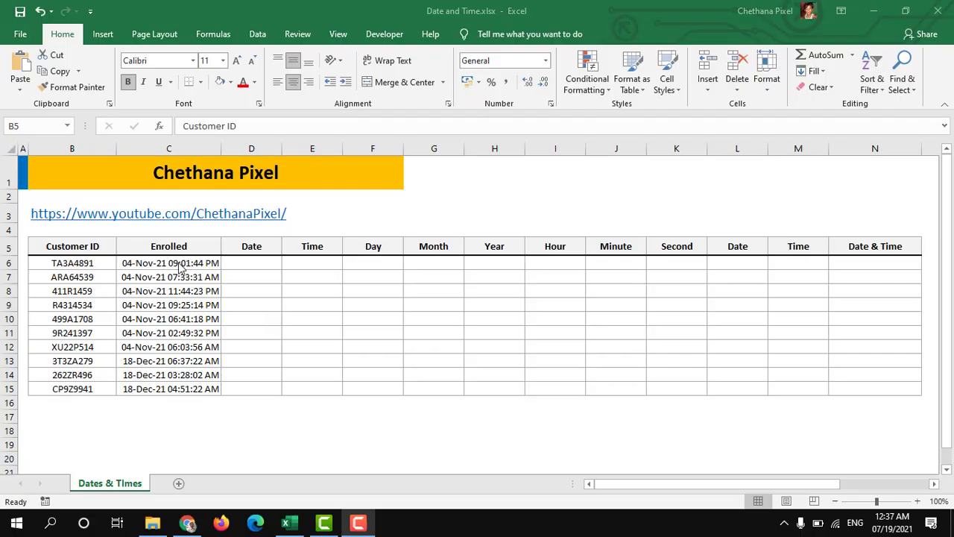
click(181, 266)
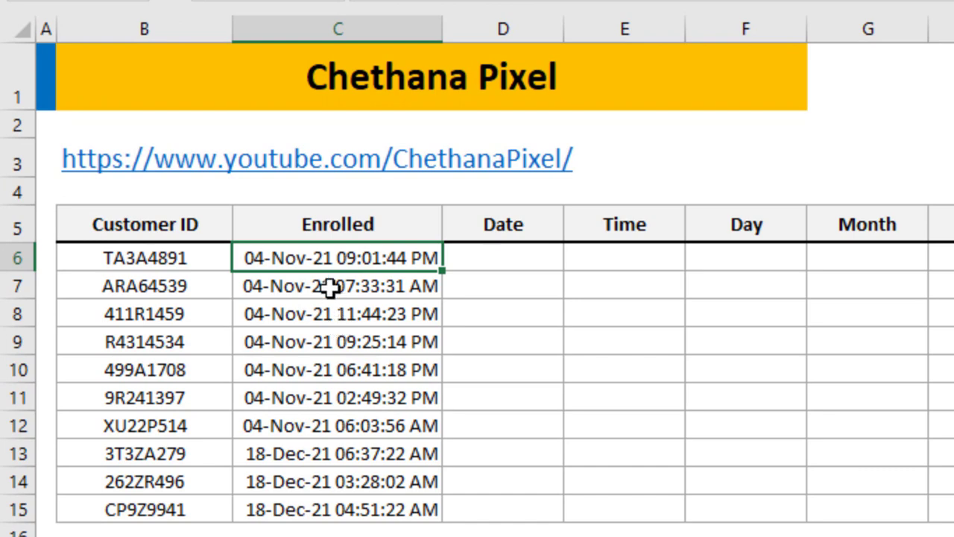
key(ctrl+shift+Down)
key(Down)
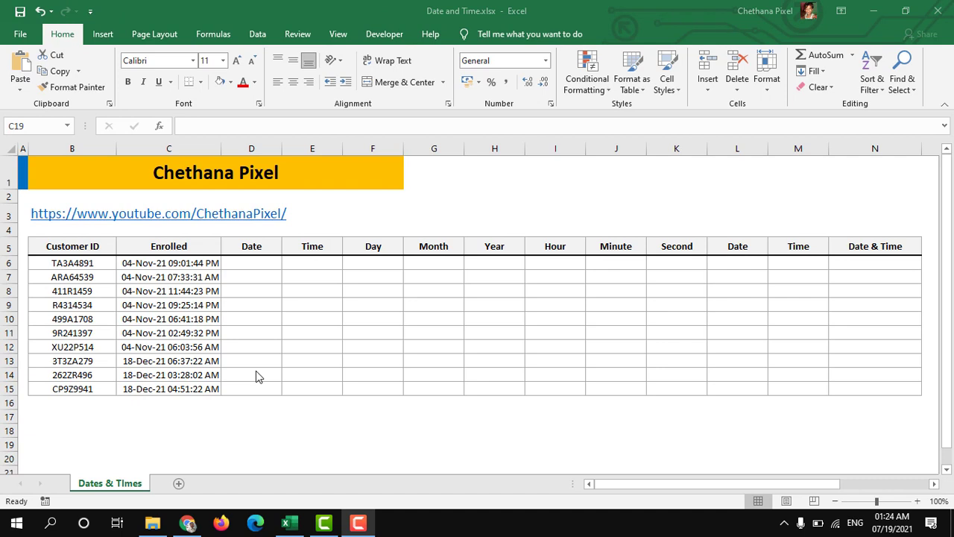
Copy the first Enrolled timestamp from C6 into the empty cell C19
click(182, 265)
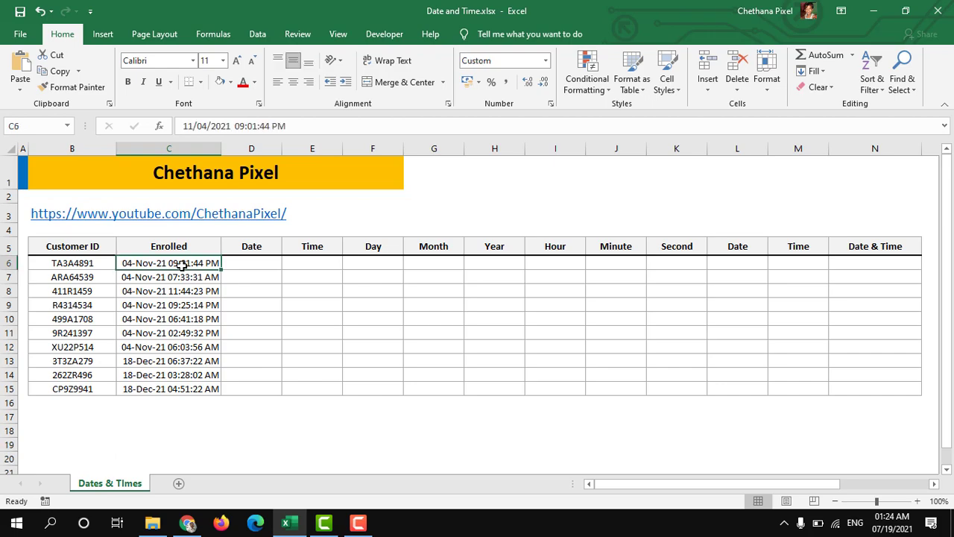
key(ctrl+c)
click(164, 443)
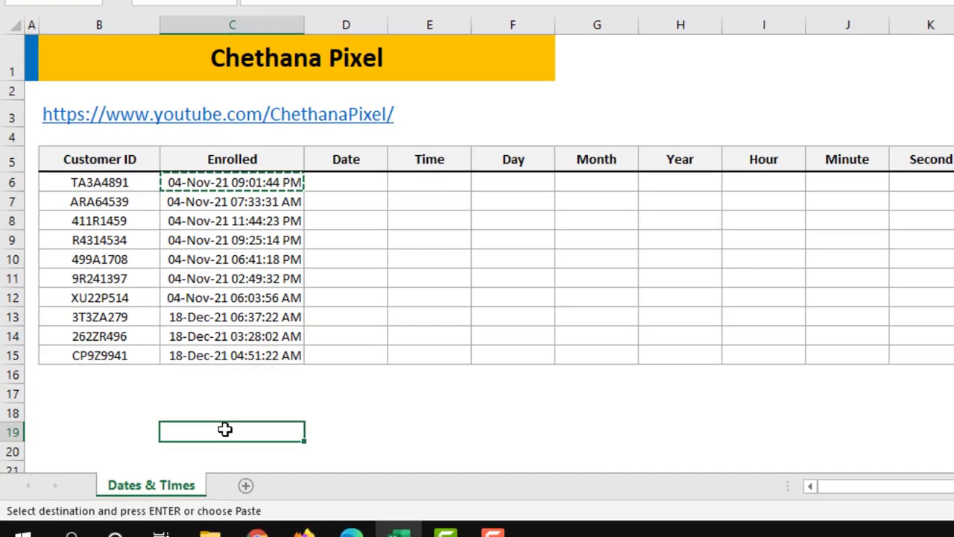
key(ctrl+v)
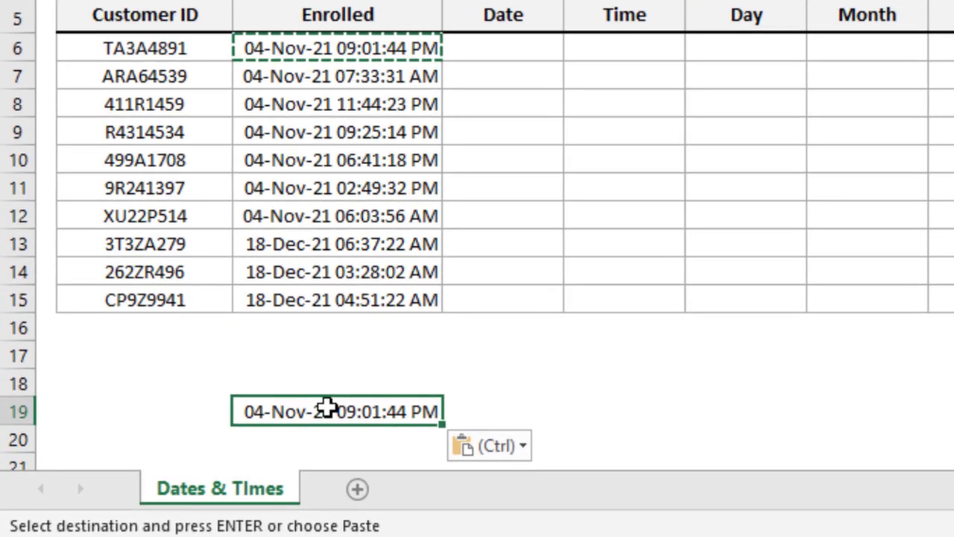
Change the number format of cell C19 to General
key(ctrl+1)
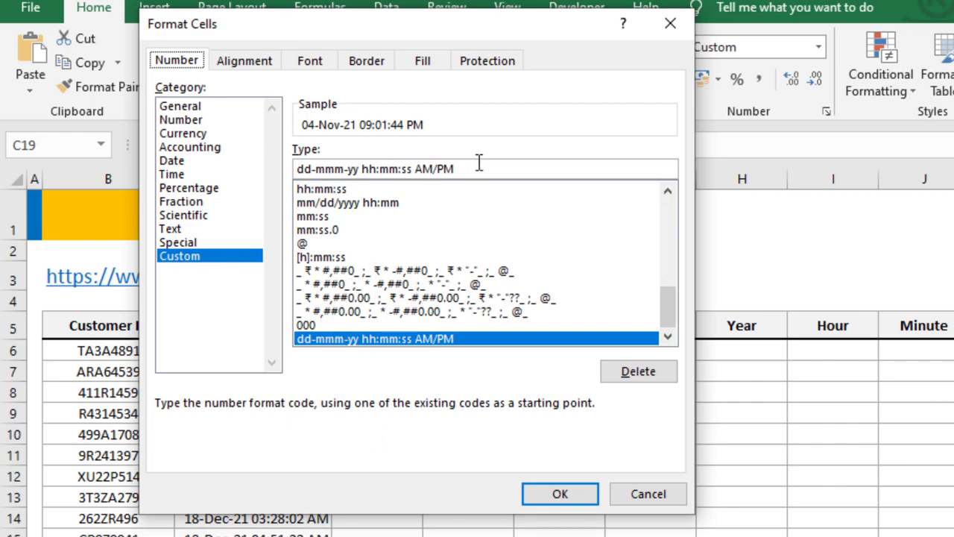
drag(480, 162, 298, 168)
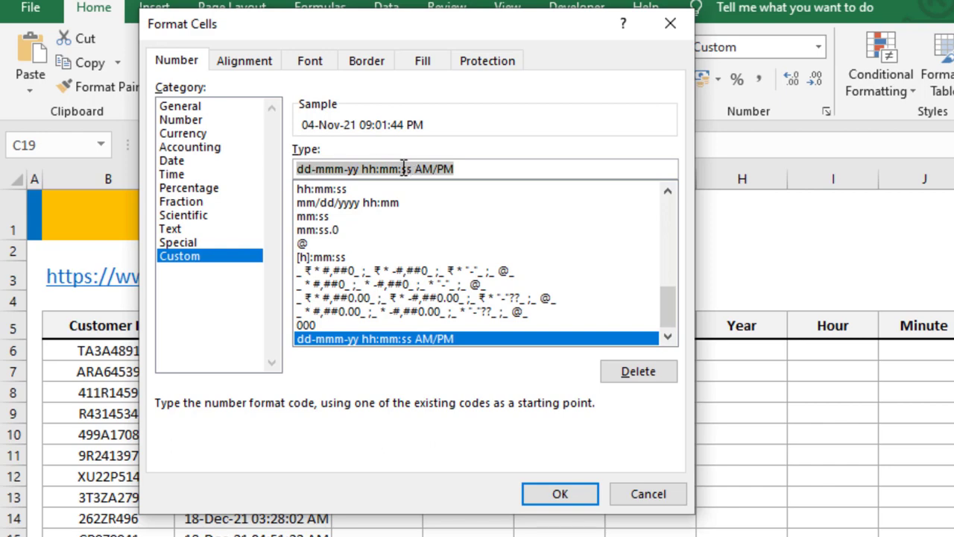
click(224, 109)
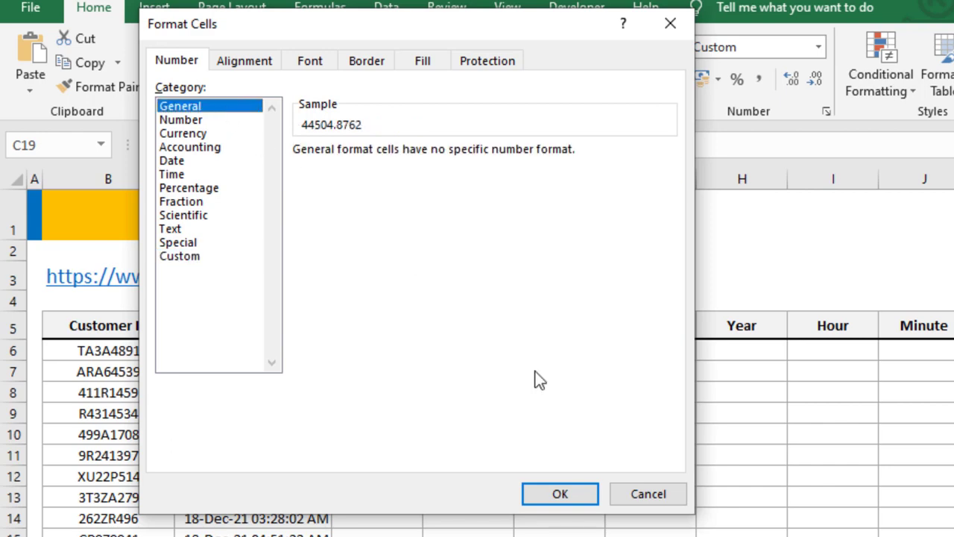
click(560, 493)
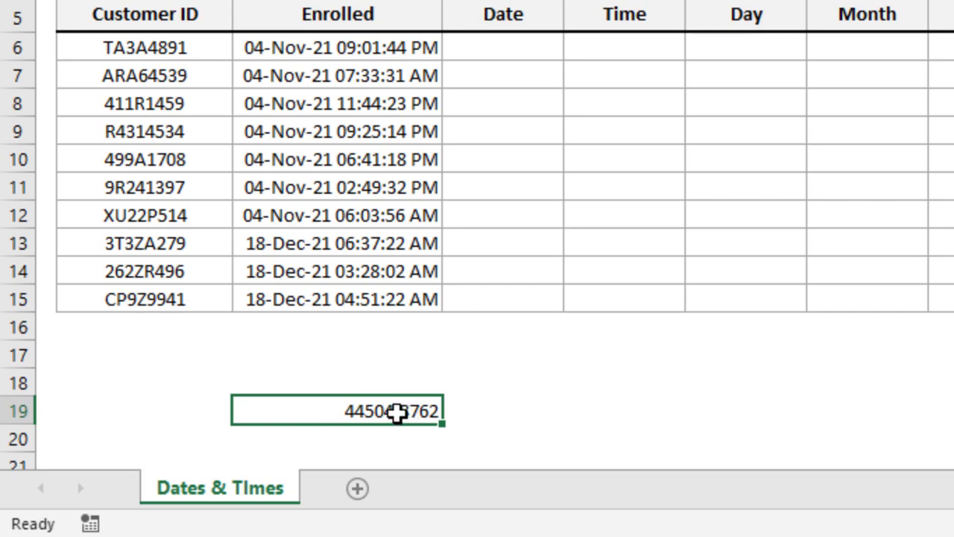
Examine the whole-number part and the decimal part of the full serial value in C19
double_click(325, 409)
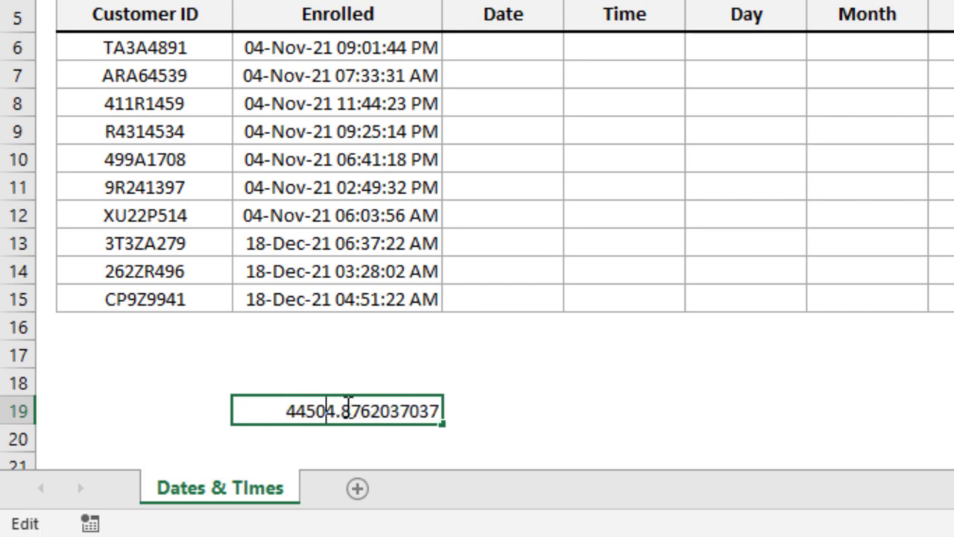
click(466, 411)
double_click(381, 411)
drag(338, 408, 261, 404)
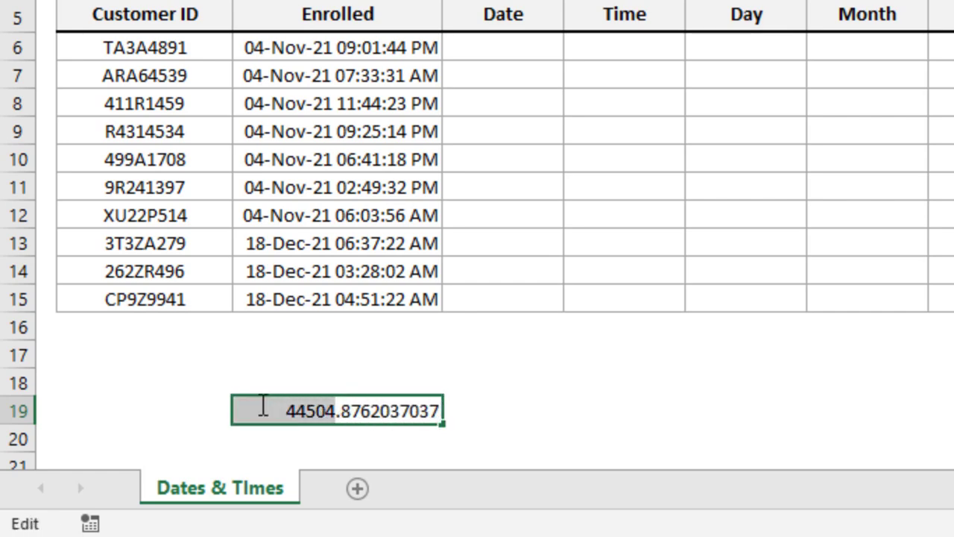
click(342, 406)
drag(342, 406, 445, 411)
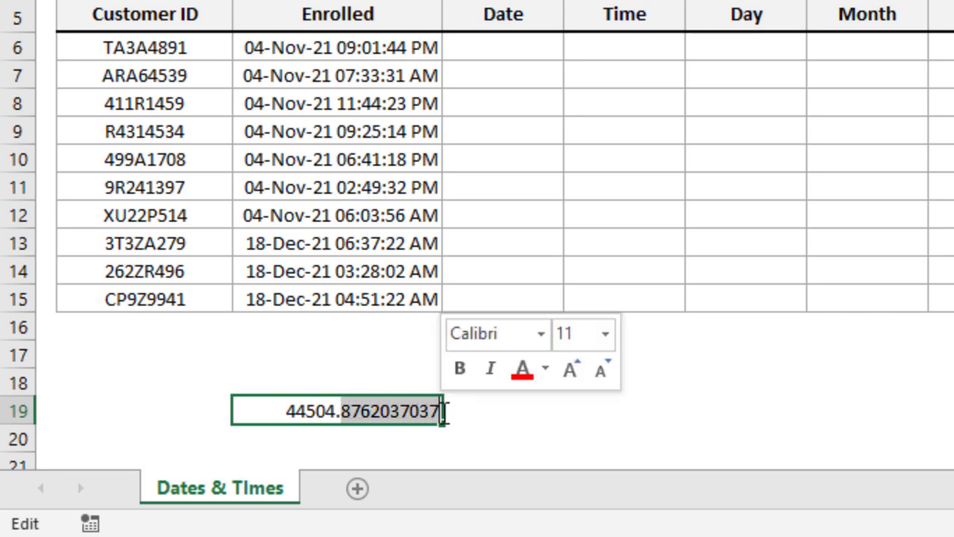
click(496, 411)
click(387, 410)
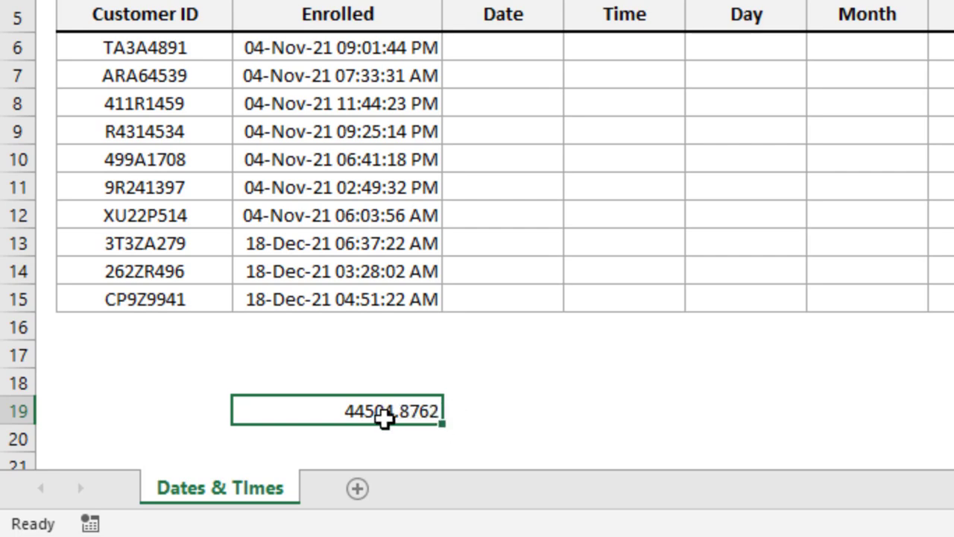
Enter the formula =INT(C19) in D19 to extract the whole-number part of the serial value
click(519, 415)
text(=int)
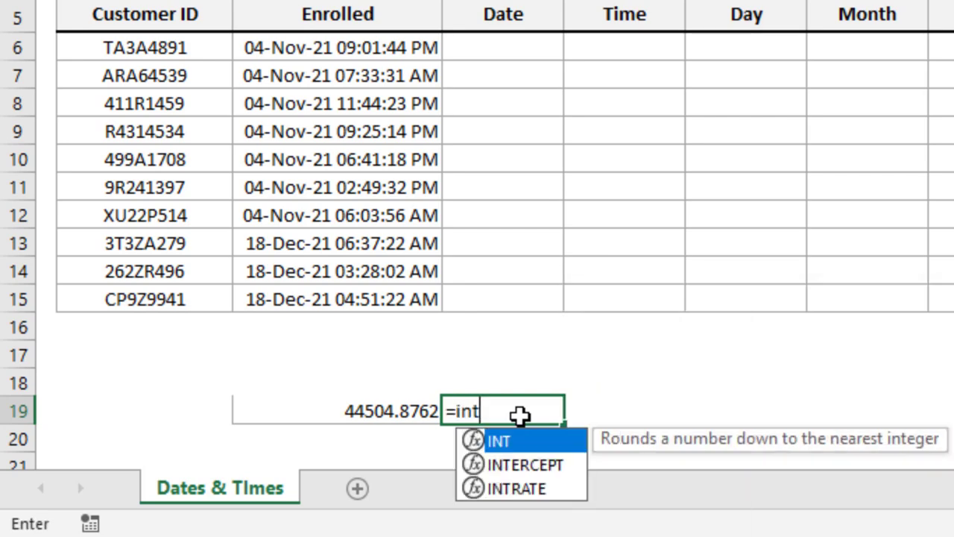
key(Tab)
click(386, 417)
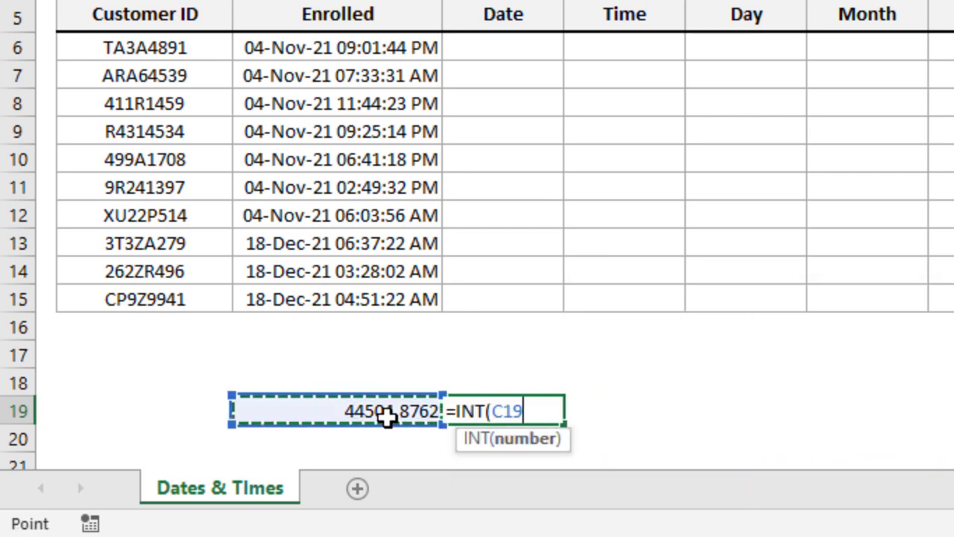
text())
key(Return)
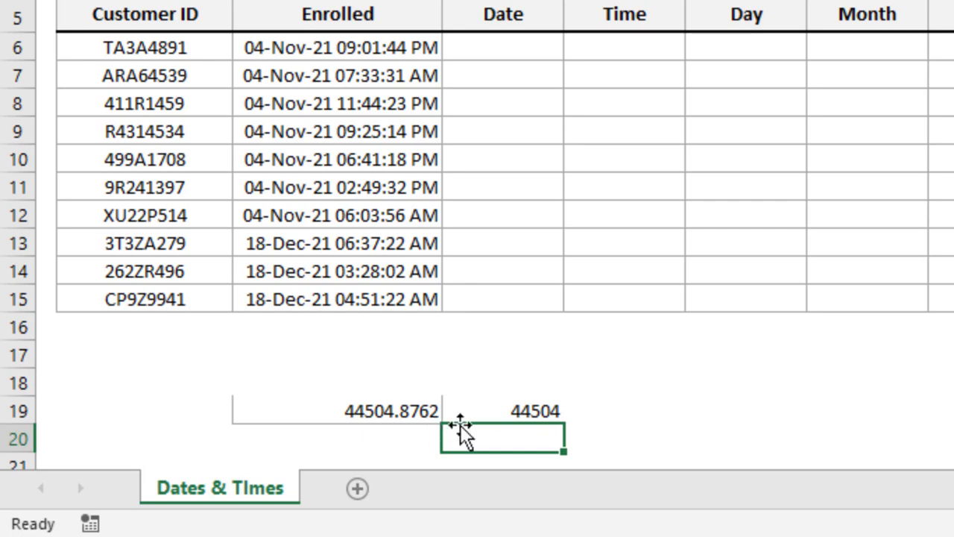
Enter the formula =C19-INT(C19) in E19 to extract the decimal part of the serial value
click(615, 414)
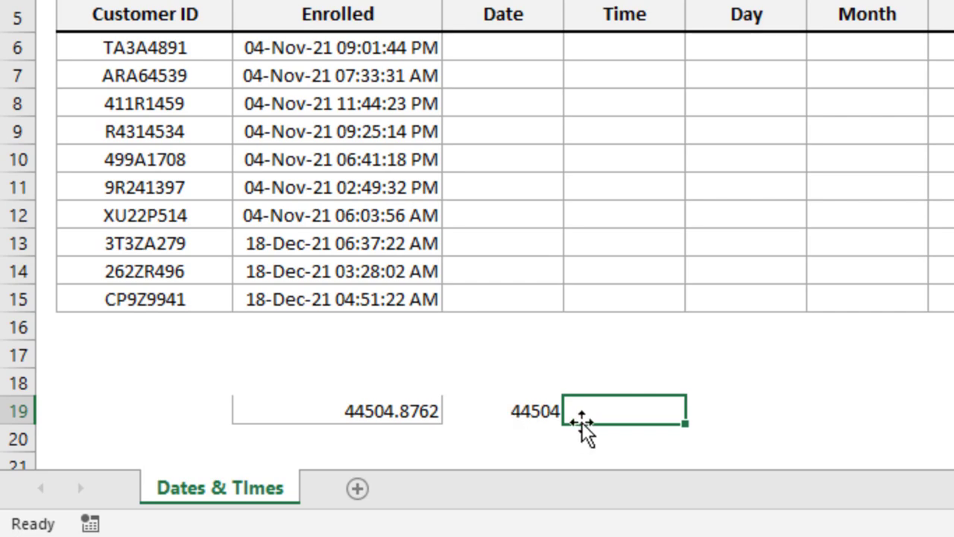
text(=)
click(360, 412)
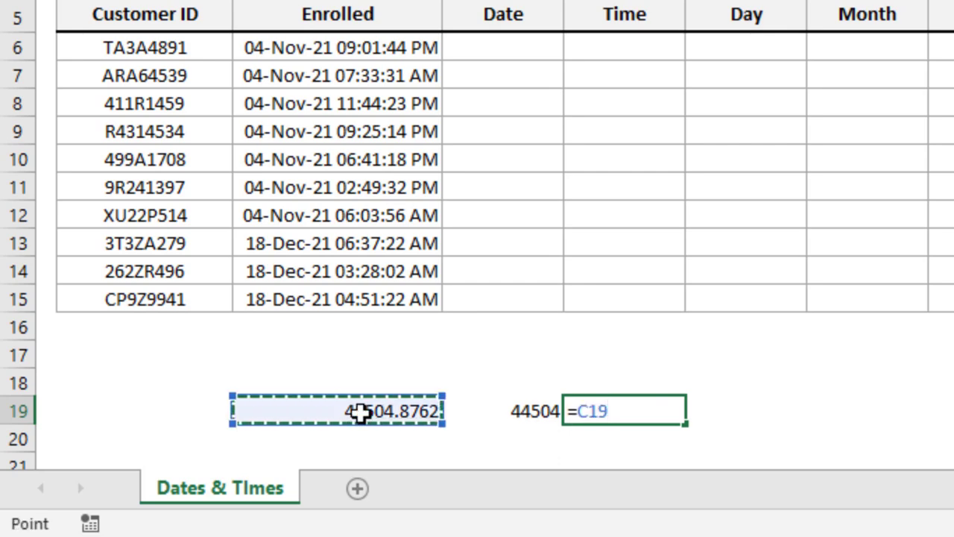
text(-int)
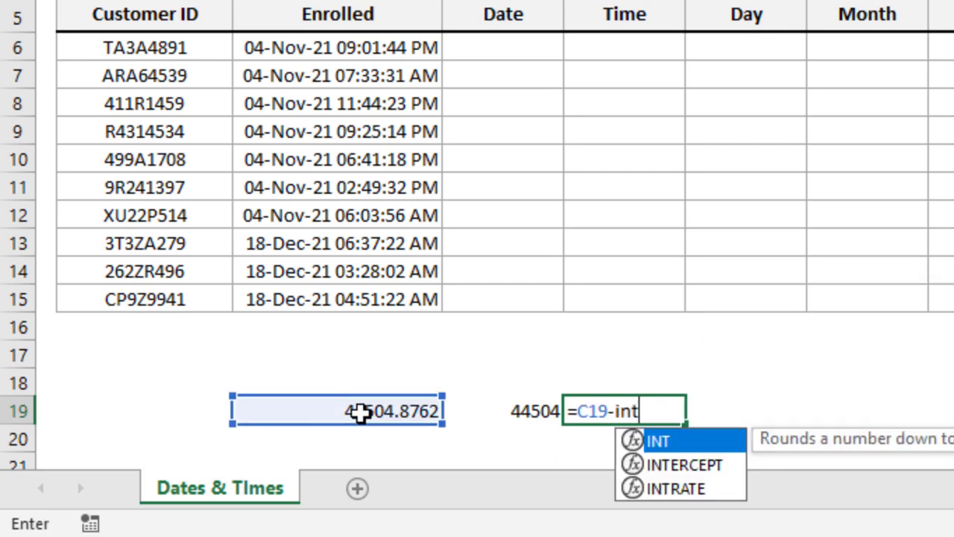
key(Tab)
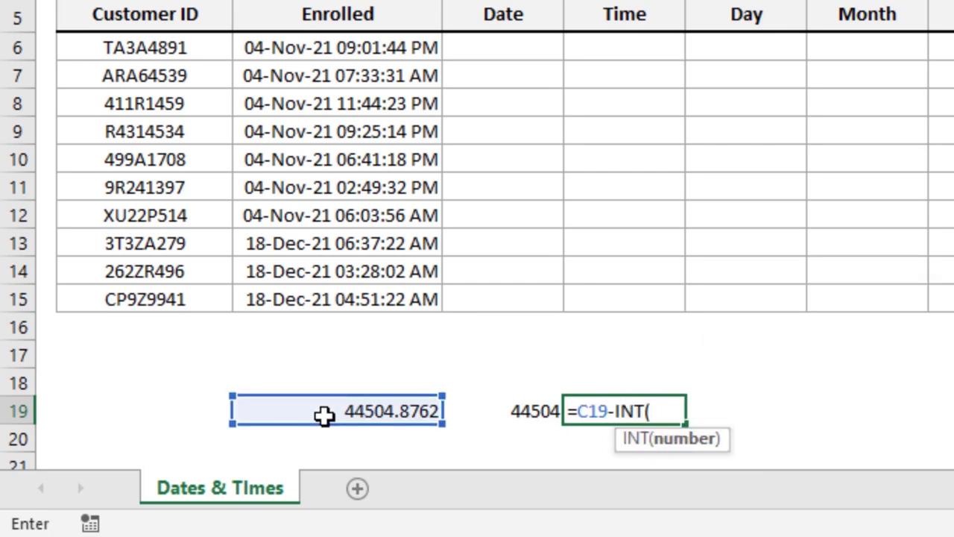
click(375, 410)
text())
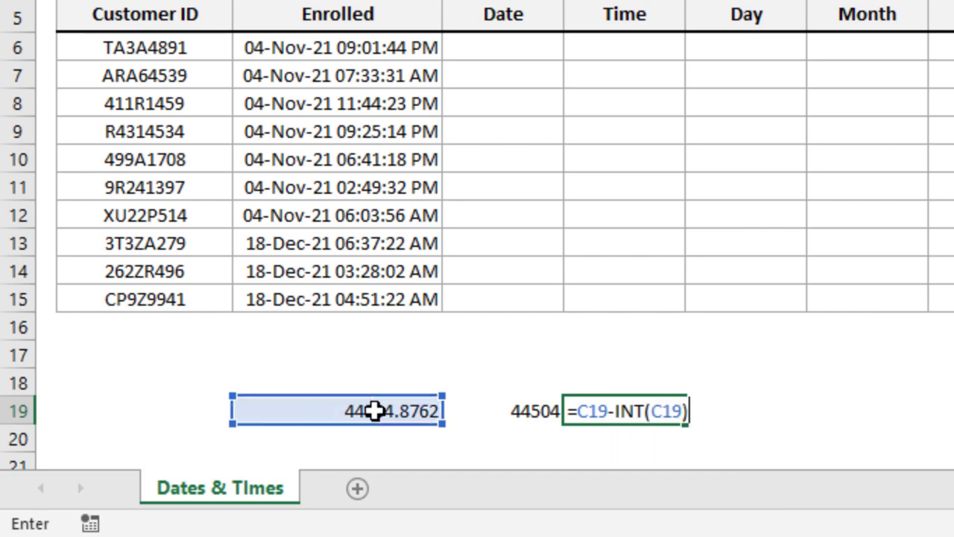
key(Return)
Compare the separated values in D19 and E19 and clear the contents of C19:E19
click(537, 412)
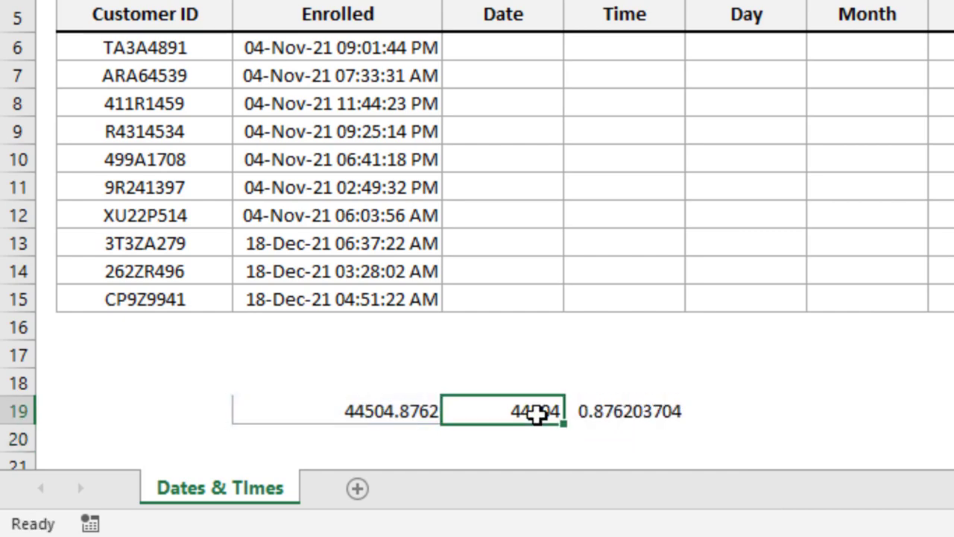
click(631, 411)
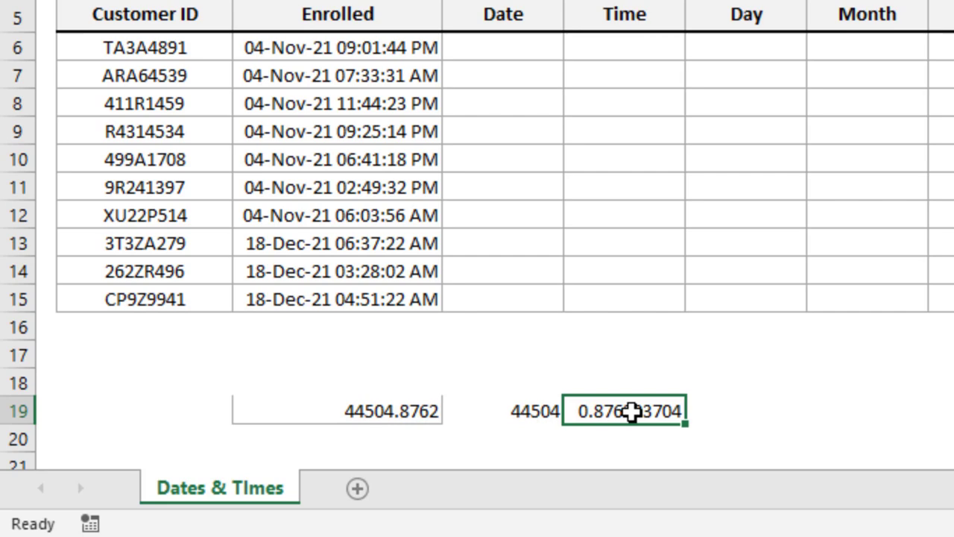
click(524, 411)
click(629, 415)
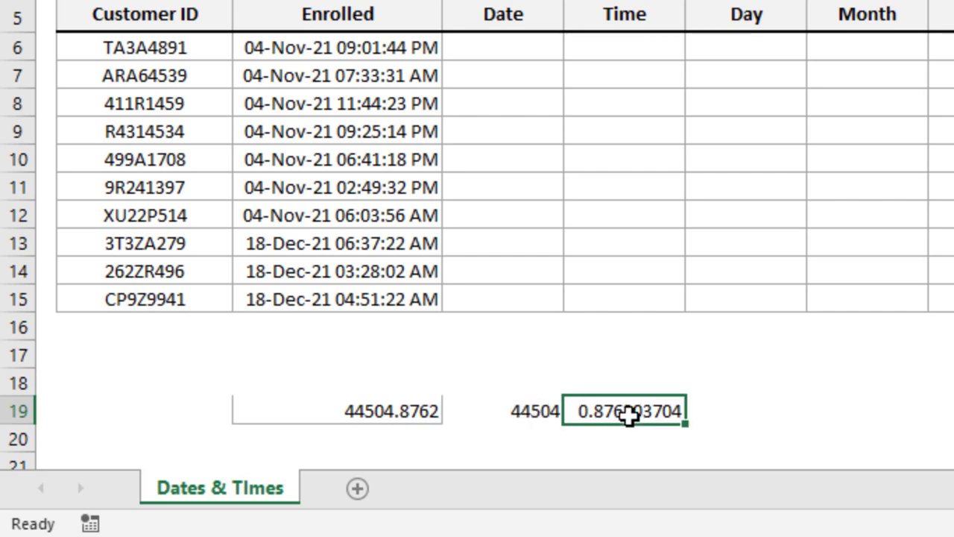
click(537, 417)
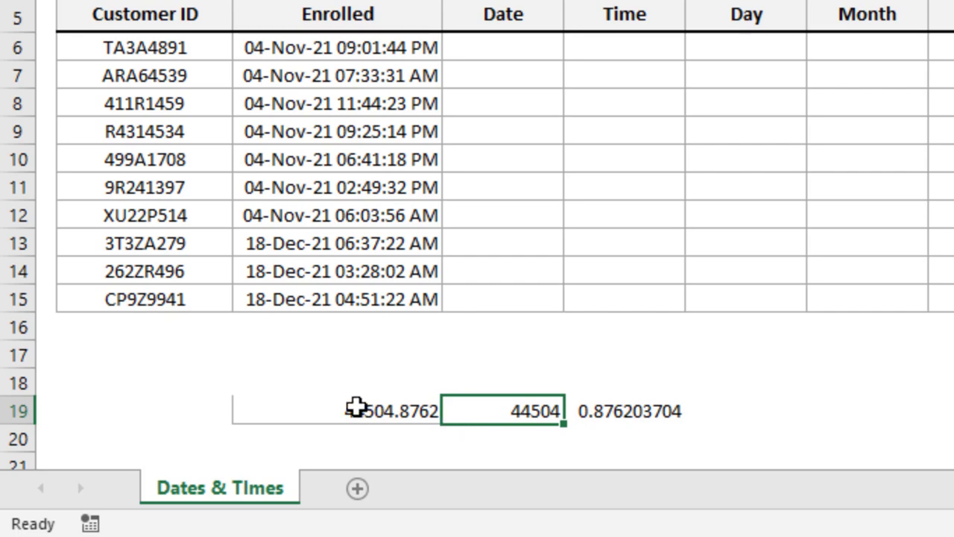
drag(356, 407, 654, 411)
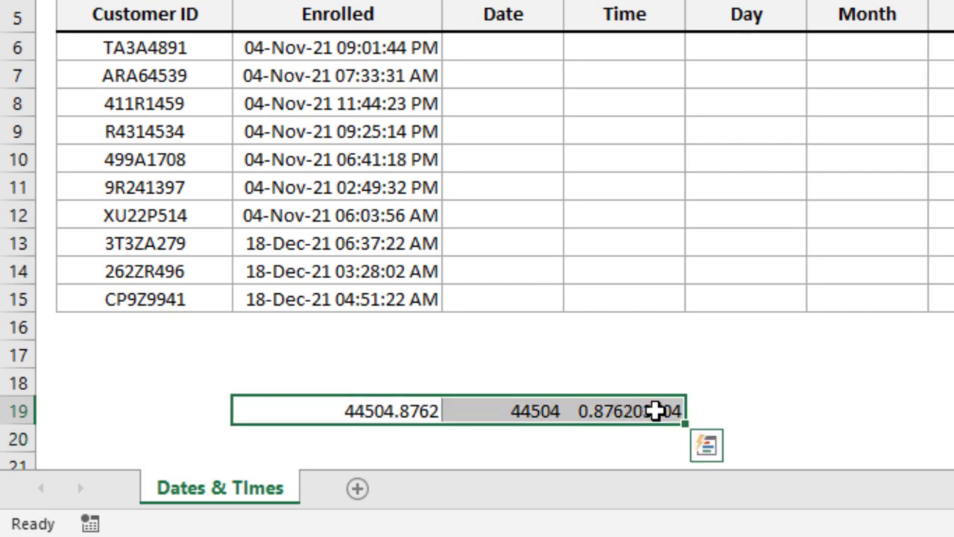
key(Delete)
Enter the formula =INT(C6) in D6, the first cell under the first Date heading
click(497, 47)
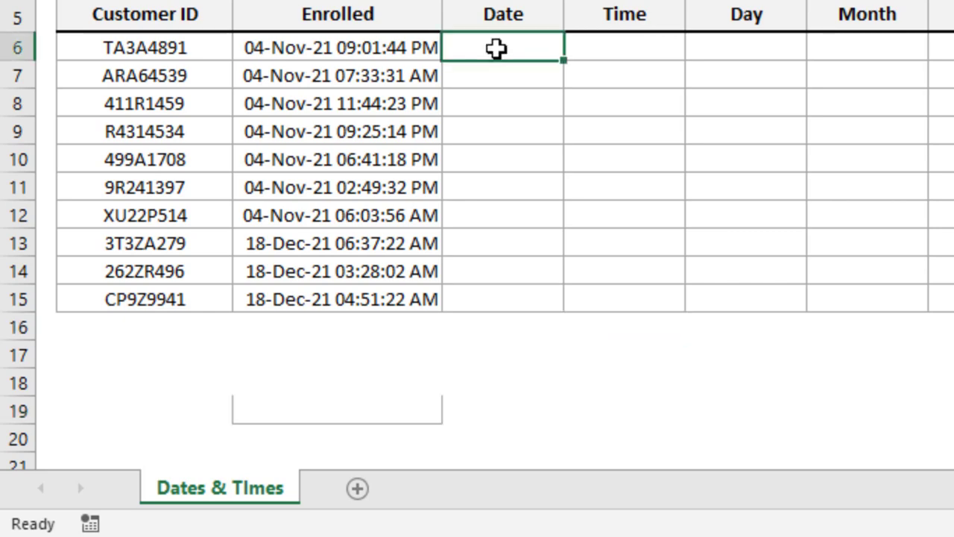
text(=int)
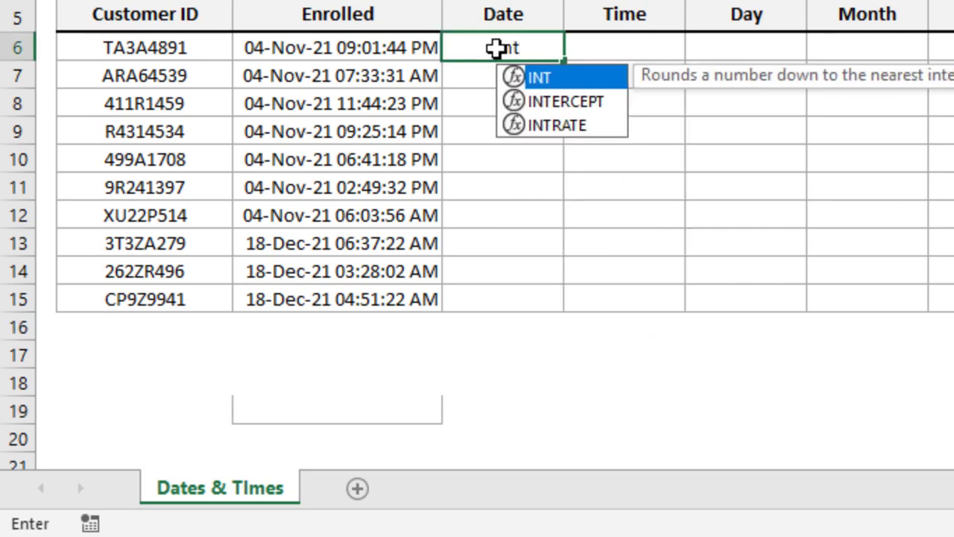
key(Tab)
key(Left)
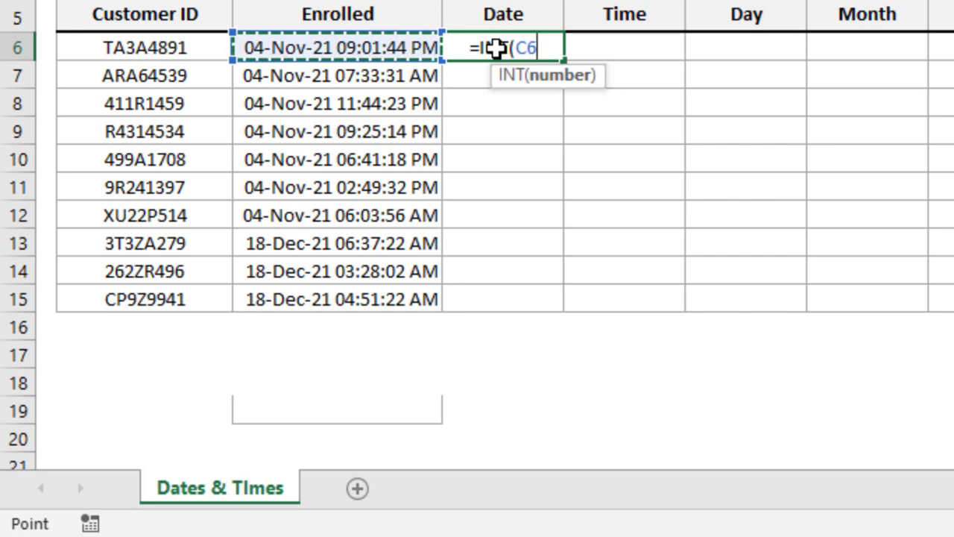
text())
key(Return)
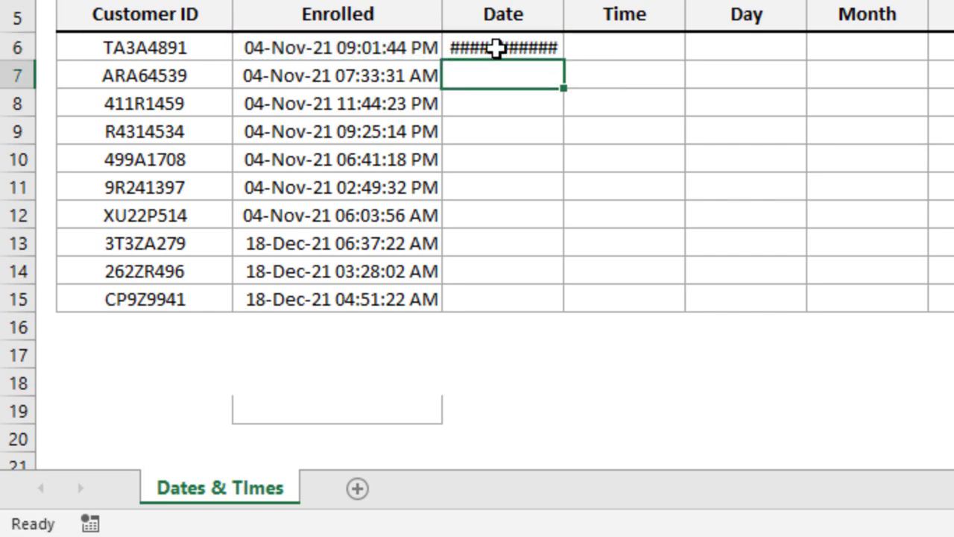
AutoFit the width of column D to the contents of D6
click(547, 46)
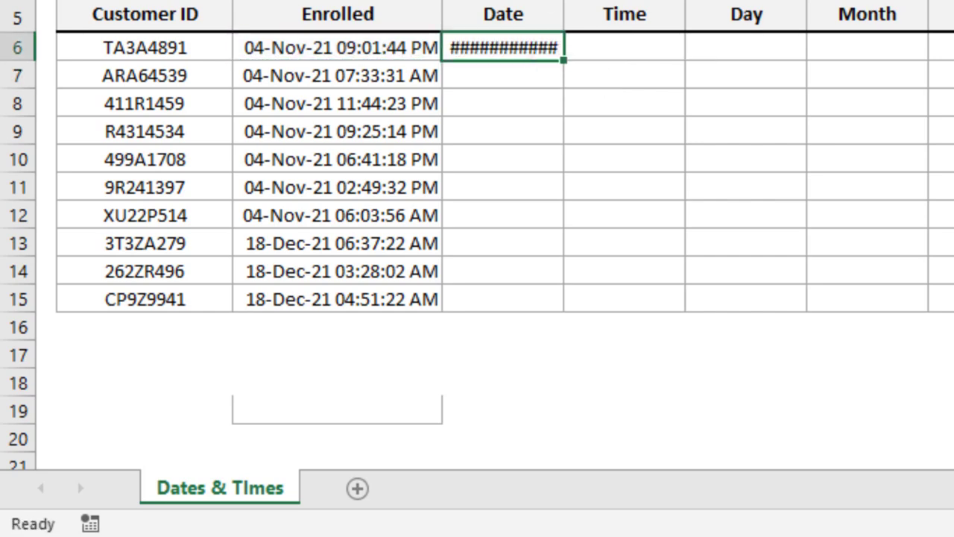
key(alt+h)
key(o)
key(i)
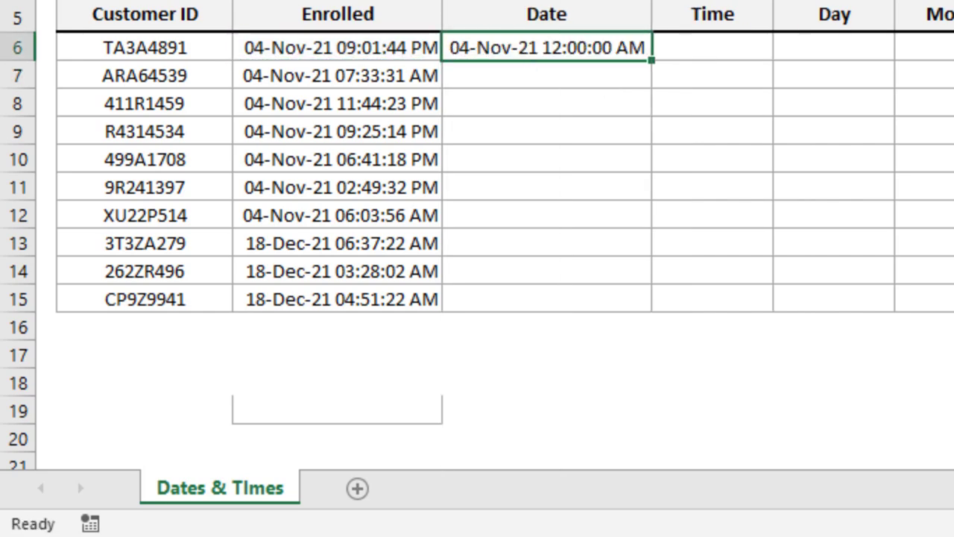
Fill the D6 formula down to D15 and apply the day-month-year date format to the filled range
double_click(564, 47)
key(Escape)
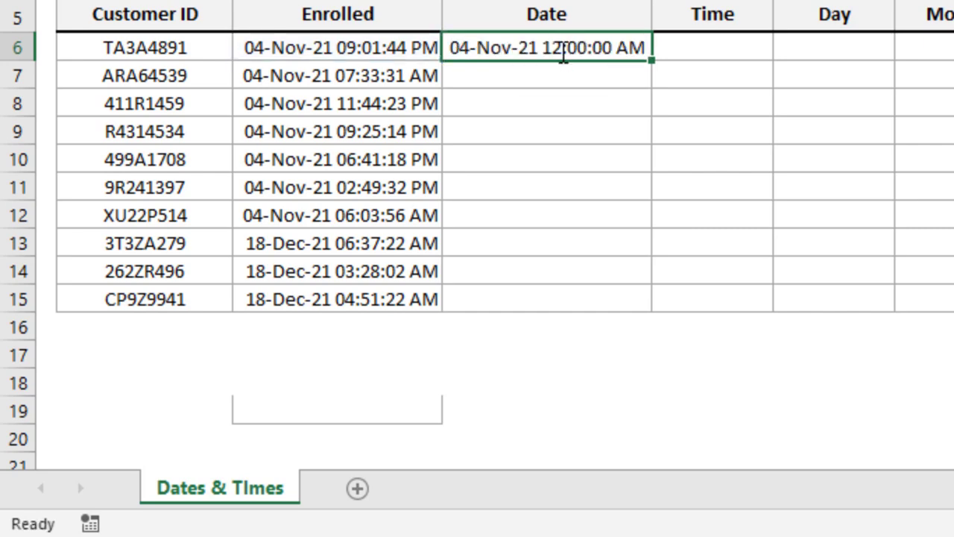
double_click(653, 63)
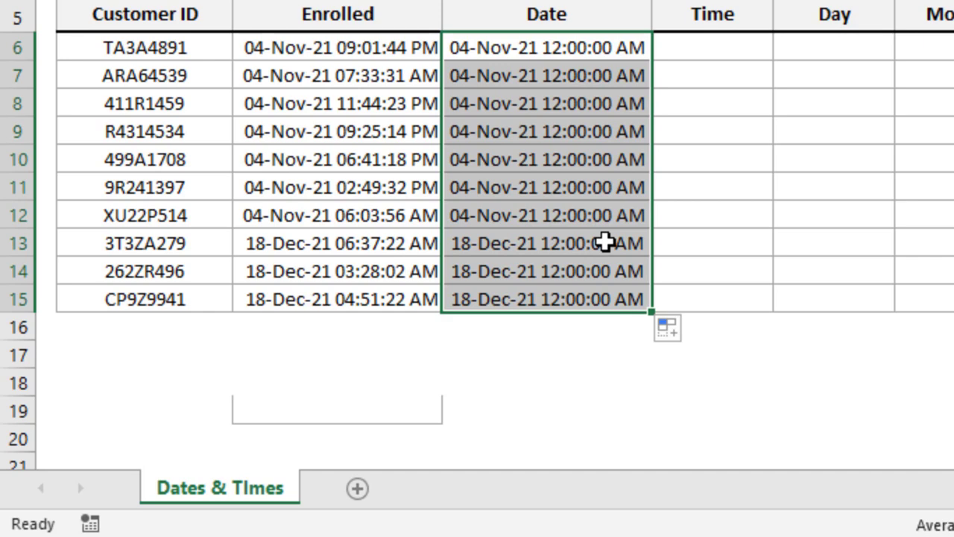
key(ctrl+shift+3)
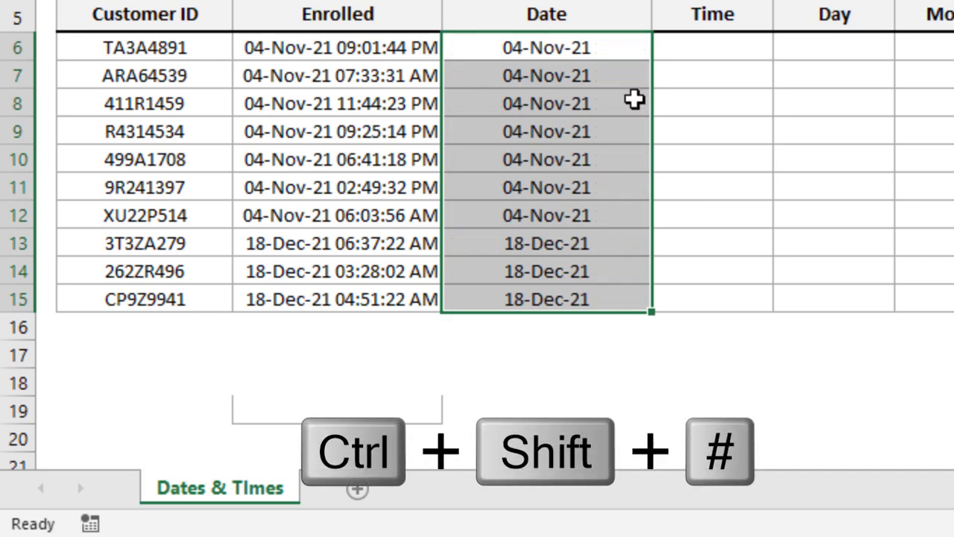
Enter the formula =C6-INT(C6) in E6 under the first Time heading and fill it down to E15
key(Right)
text(=)
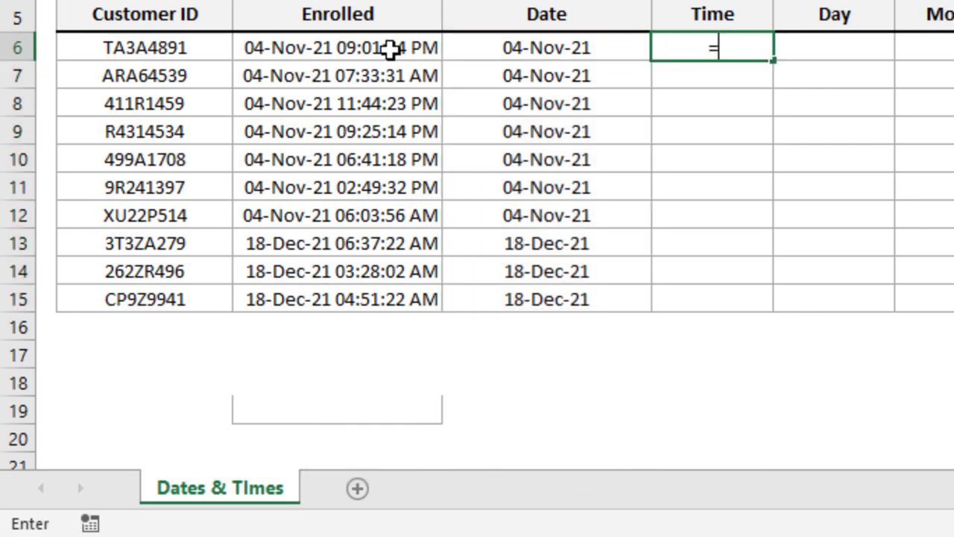
click(290, 46)
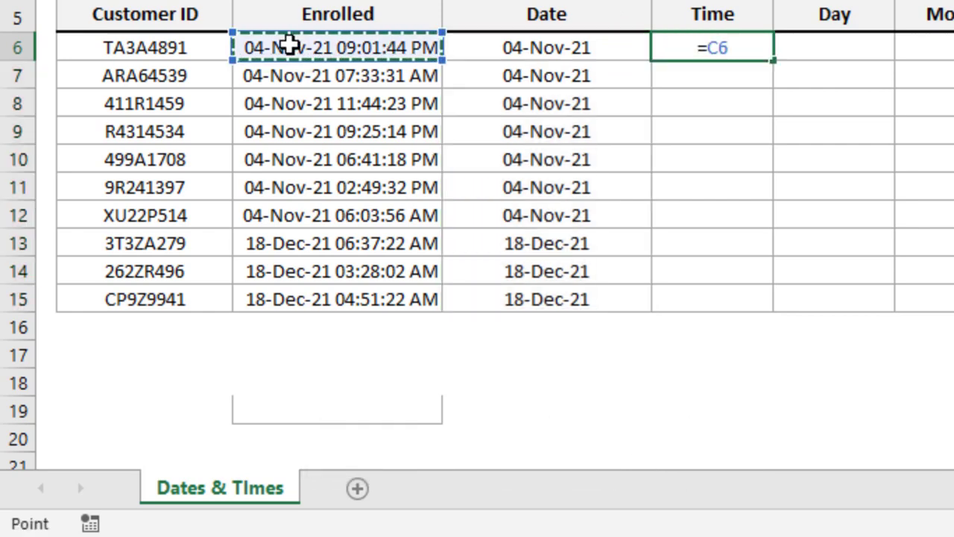
text(-int)
key(Tab)
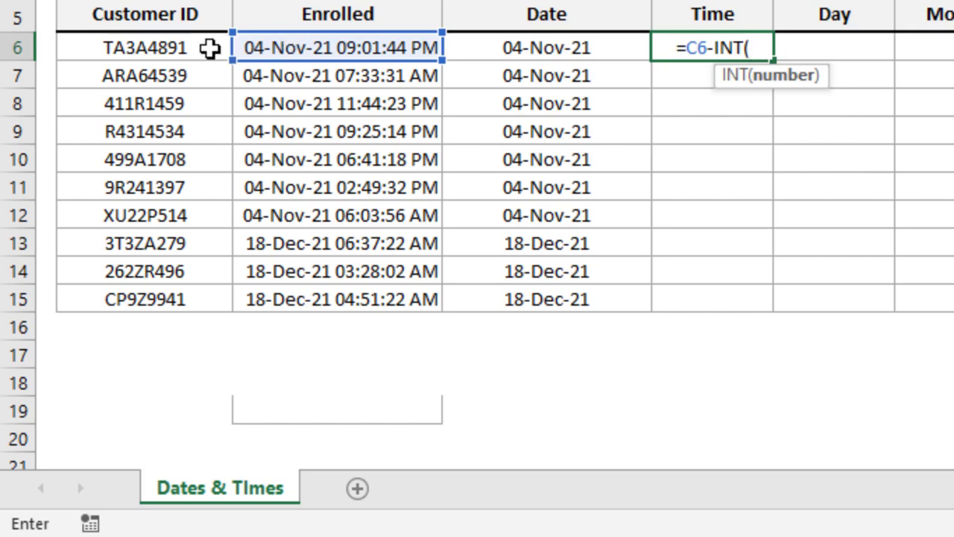
click(299, 41)
text())
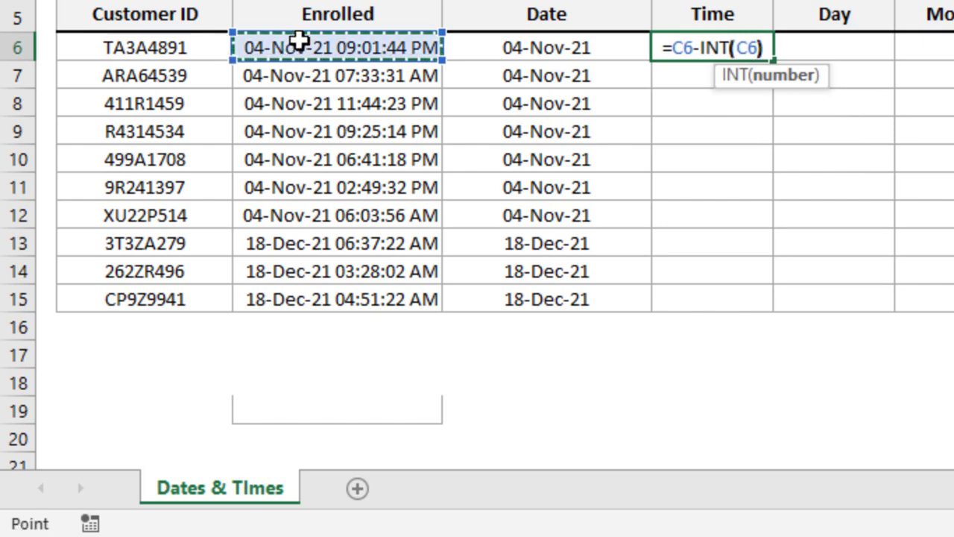
key(Return)
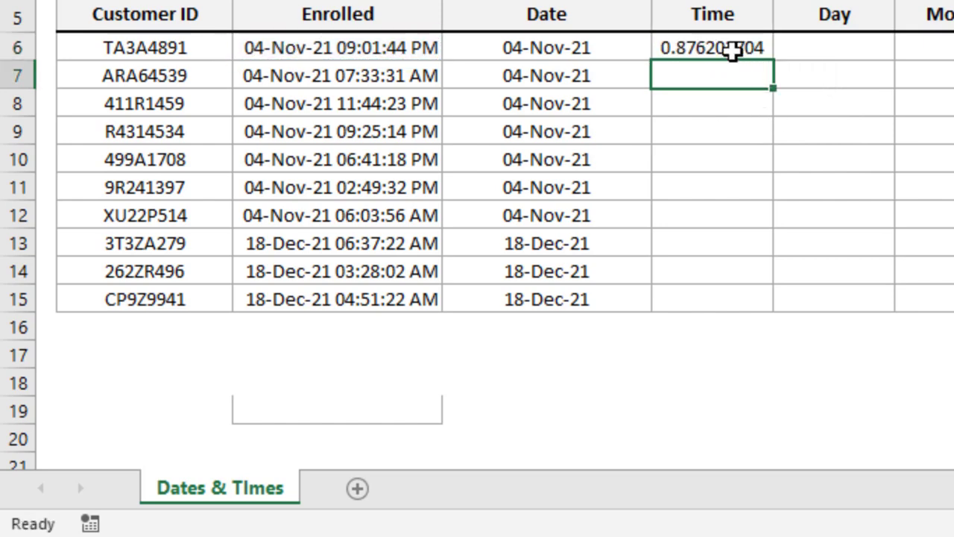
click(766, 53)
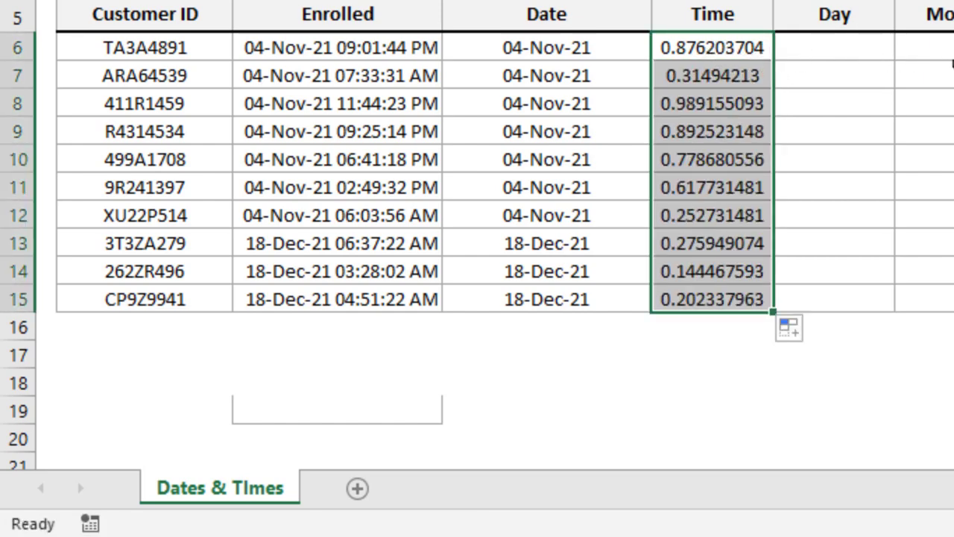
Enter the formula =DAY(C6) in F6, the first cell under the Day heading
click(872, 55)
text(=)
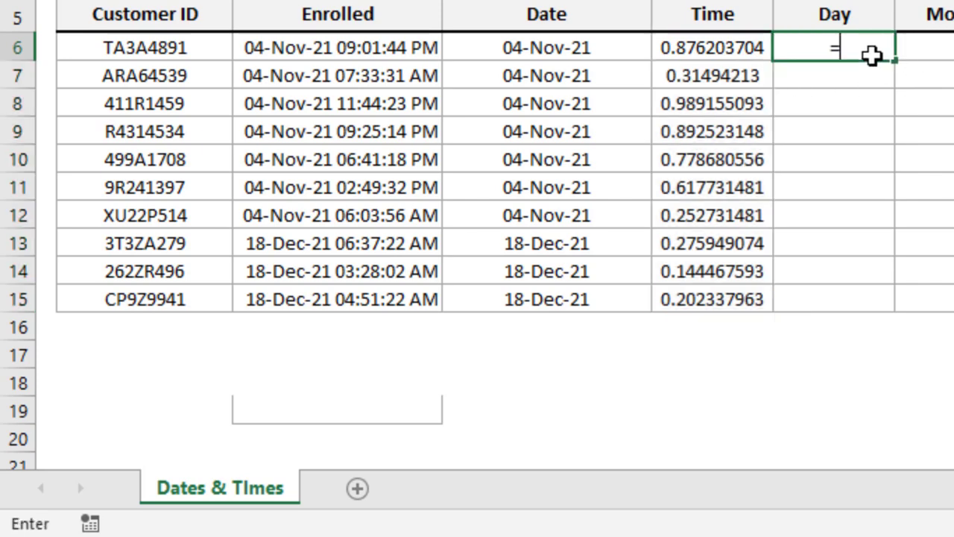
text(da)
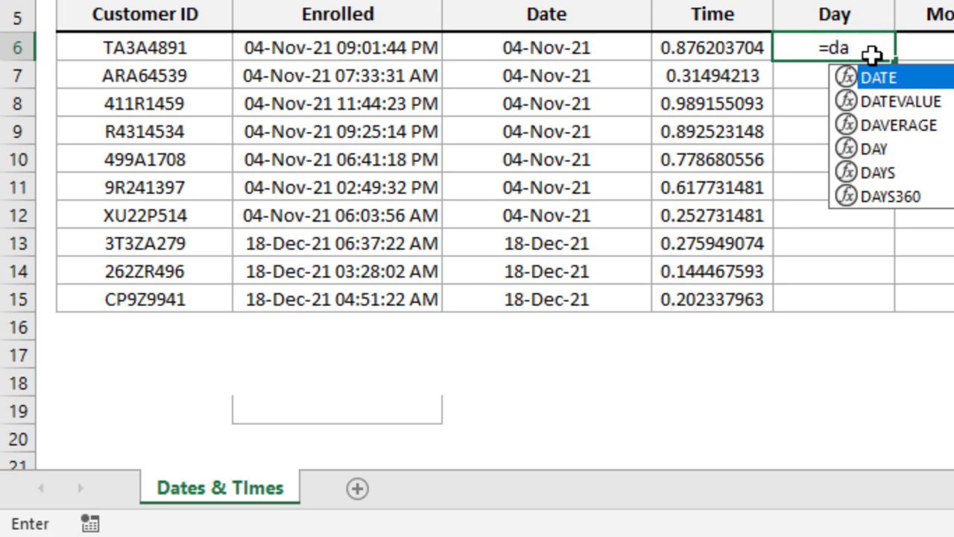
text(y)
key(Tab)
click(387, 49)
text())
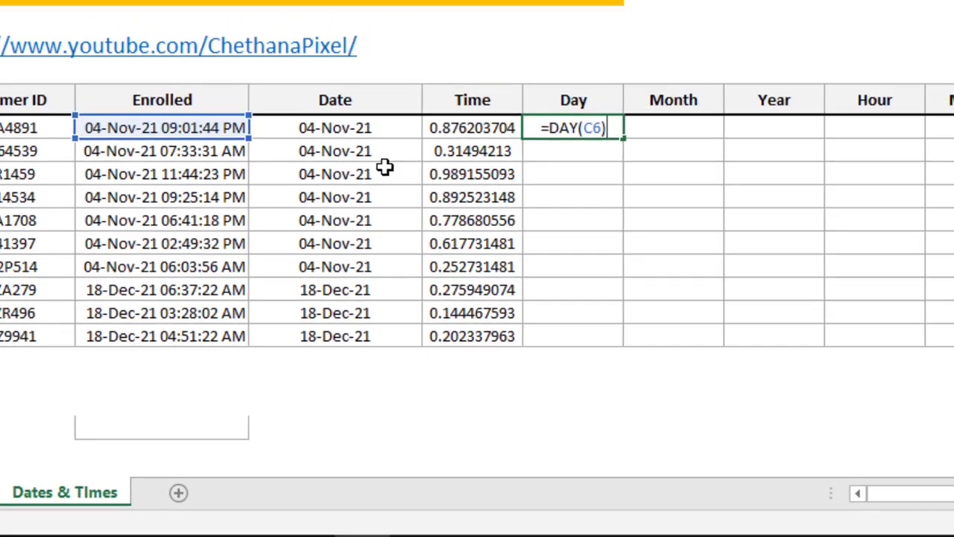
key(Return)
Enter the formula =MONTH(C6) in G6, the first cell under the Month heading
key(Up)
key(Right)
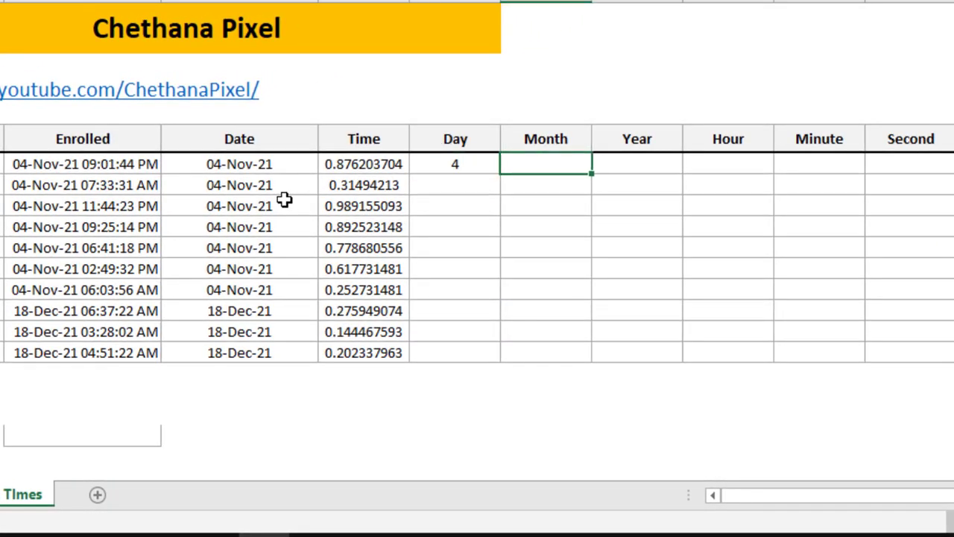
text(=month)
key(Tab)
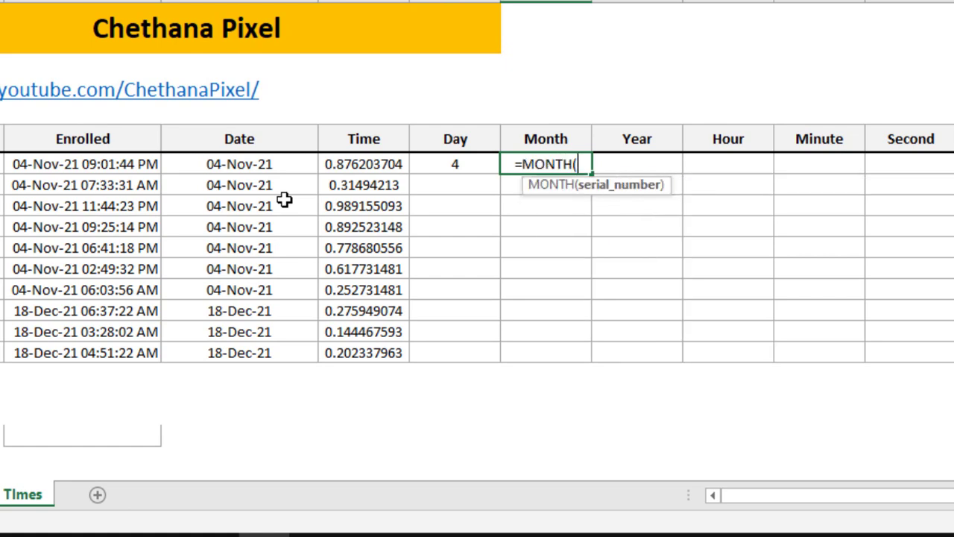
key(Left)
key(Left)
key(Left)
key(Left)
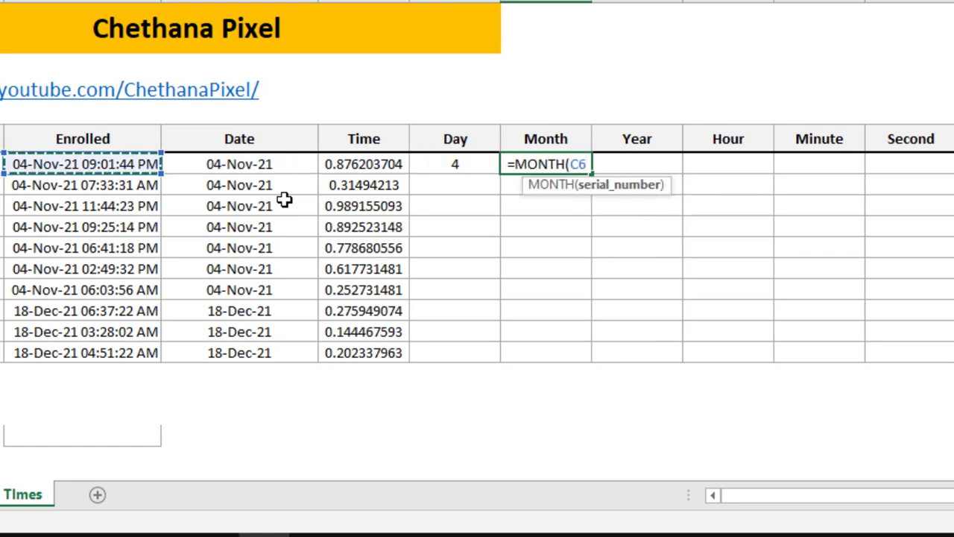
text())
key(Return)
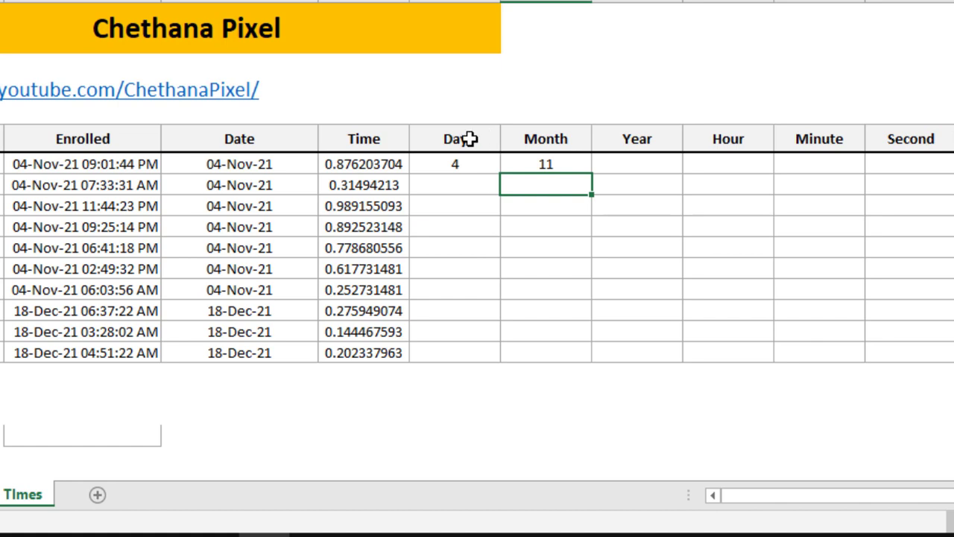
Enter a YEAR formula in H6 that extracts the year from the Enrolled value in C6
click(627, 161)
text(=yea)
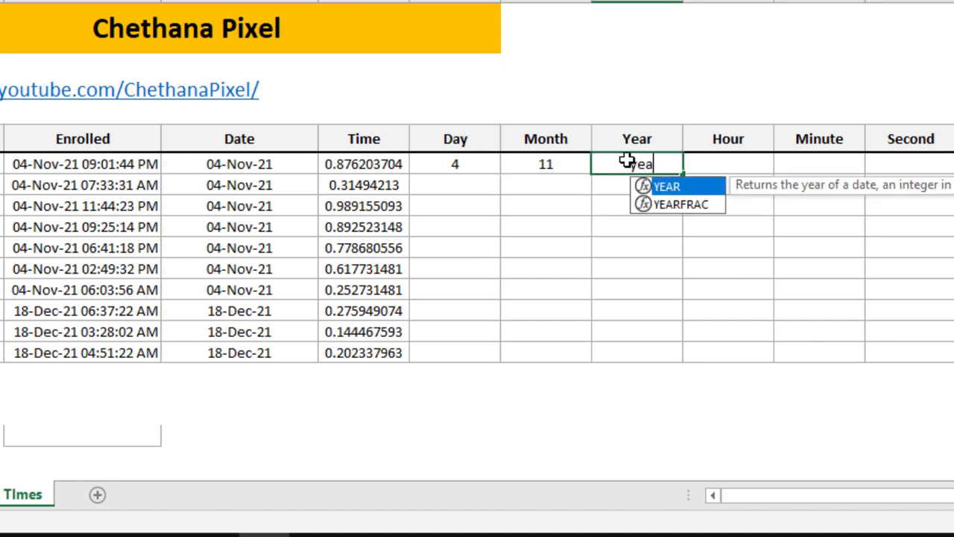
key(Tab)
key(Left)
key(Left)
key(Left)
key(Left)
key(Left)
key(Tab)
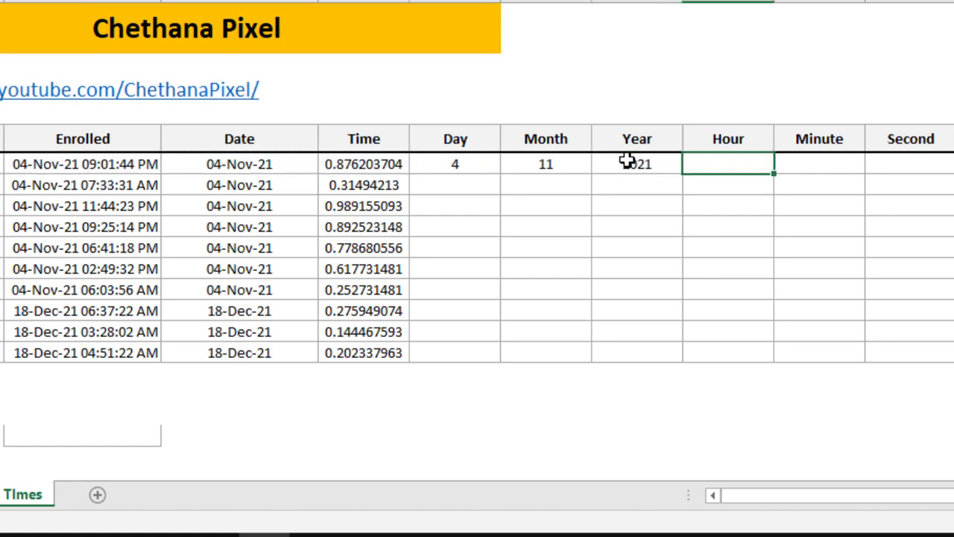
Enter an HOUR formula in I6 for the row's Enrolled value and compare its result with C6
text(=ho)
key(Tab)
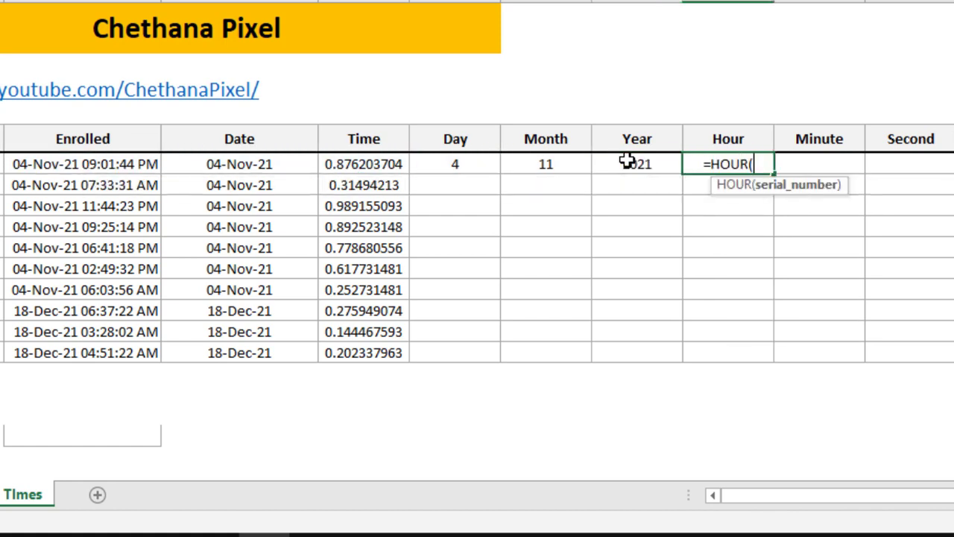
key(Left)
key(Left)
key(Left)
key(Left)
key(Left)
key(Left)
text())
key(Return)
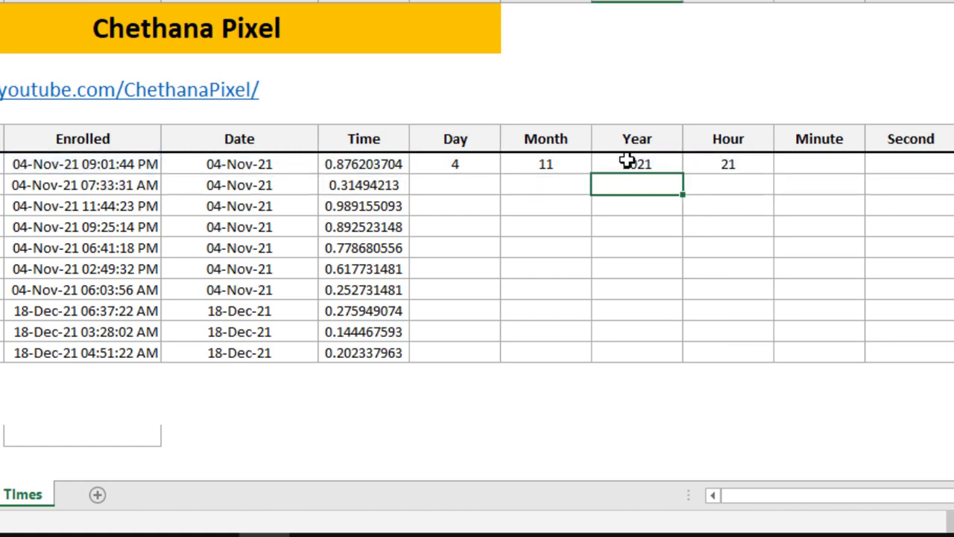
click(758, 170)
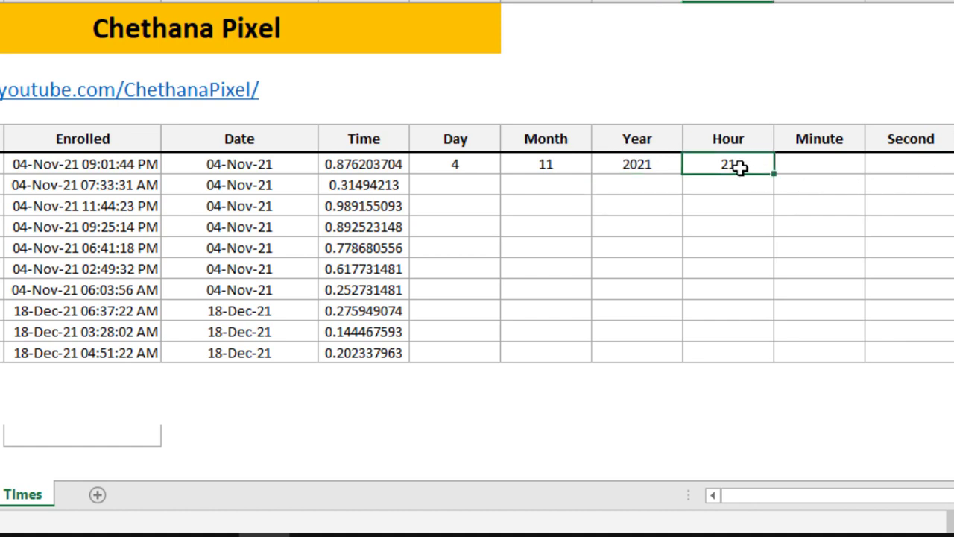
click(102, 164)
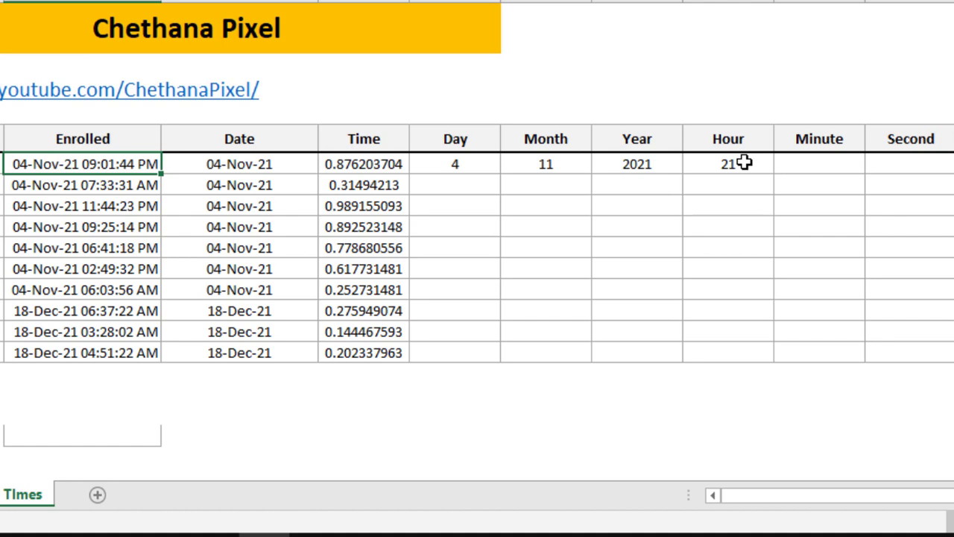
Enter a MINUTE formula in J6 that extracts the minutes from the row's Enrolled value
click(817, 165)
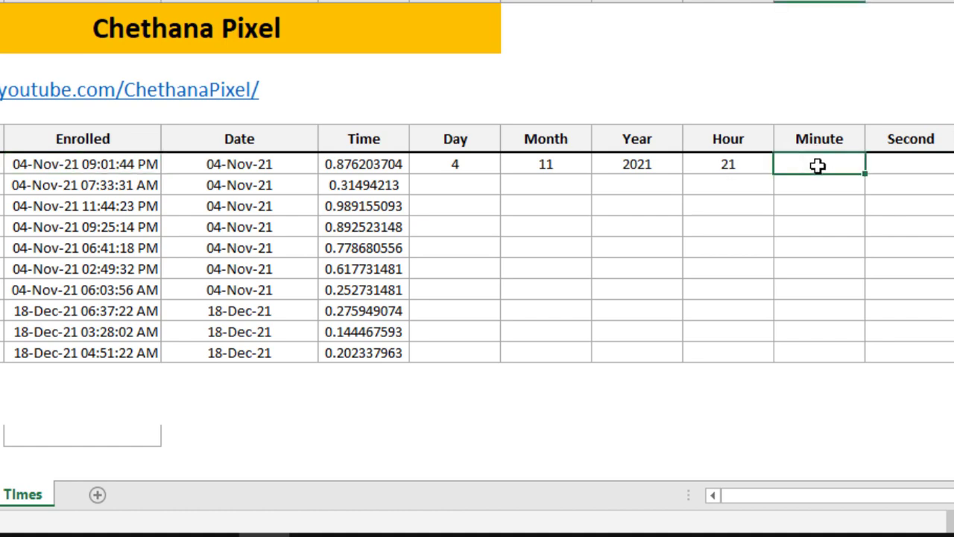
text(=minu)
key(Tab)
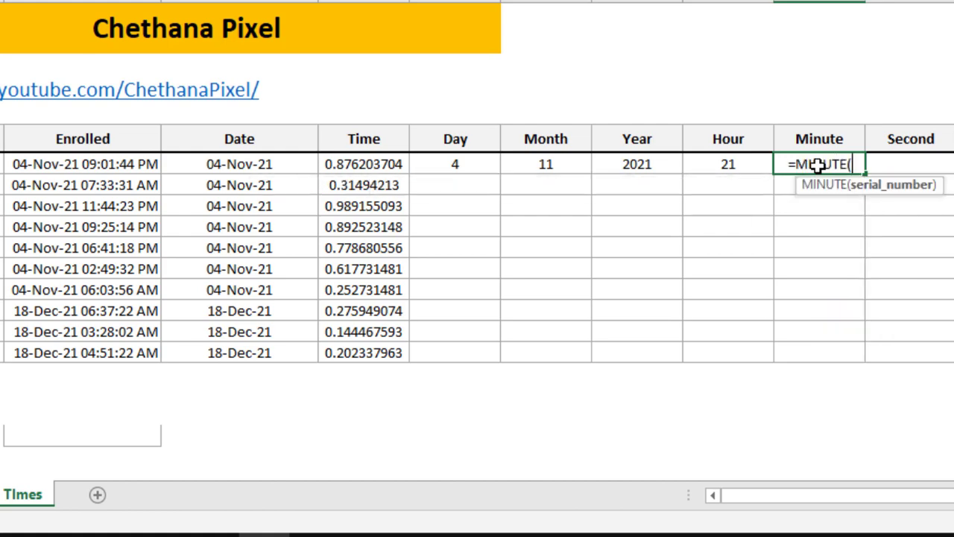
key(ctrl+Left)
key(Return)
Enter a SECOND formula in K6 that extracts the seconds from the row's Enrolled value
key(Up)
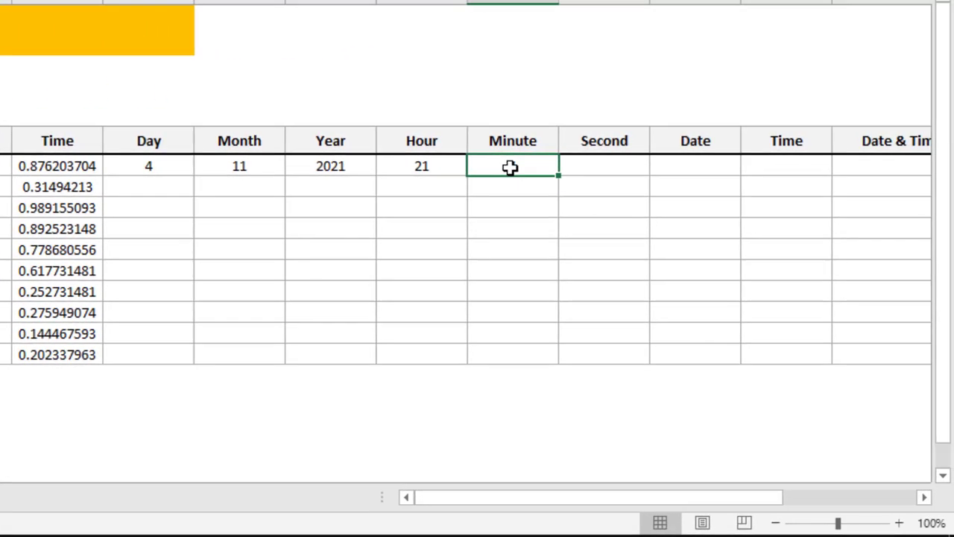
key(Right)
text(=sec)
key(Tab)
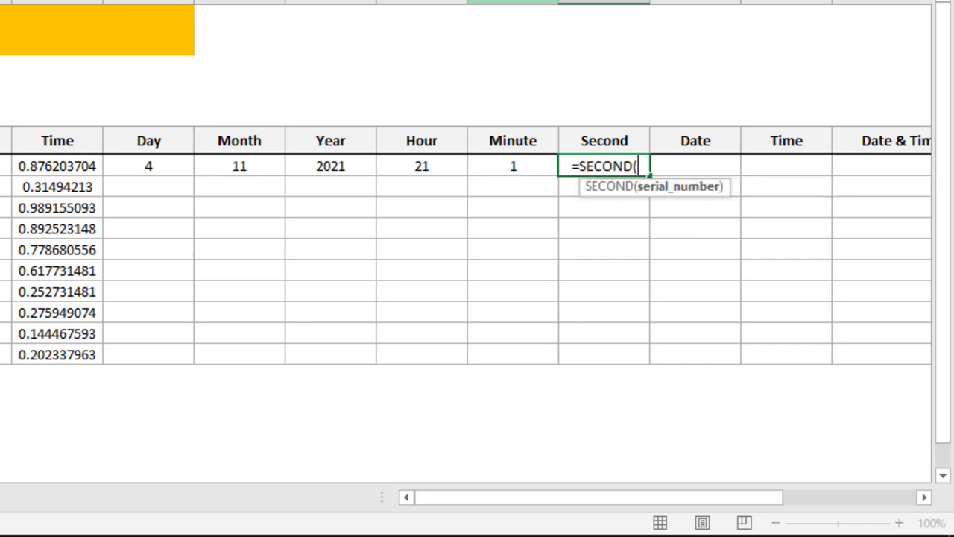
key(Left)
key(ctrl+Left)
text())
key(Return)
key(Up)
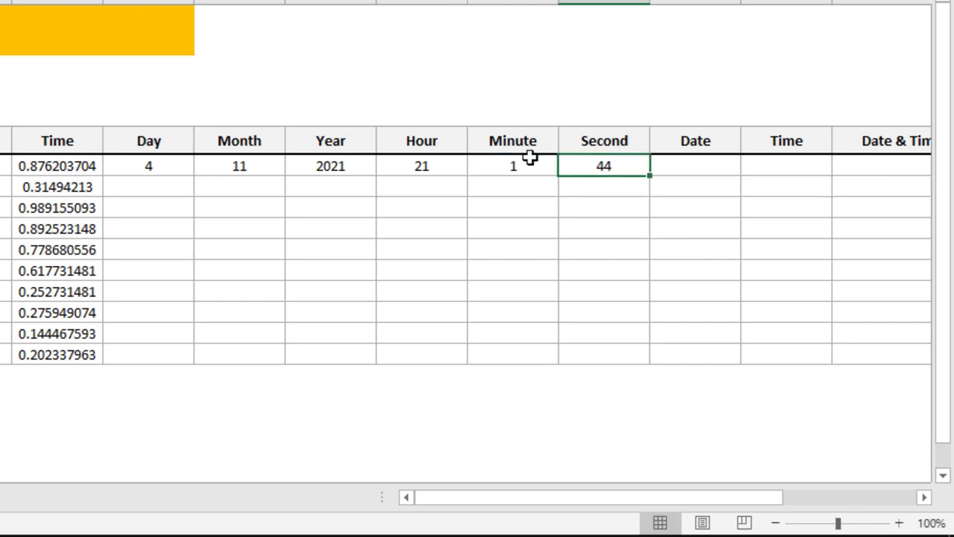
Fill the Day through Second formulas in F6:K6 down to row 15
click(154, 168)
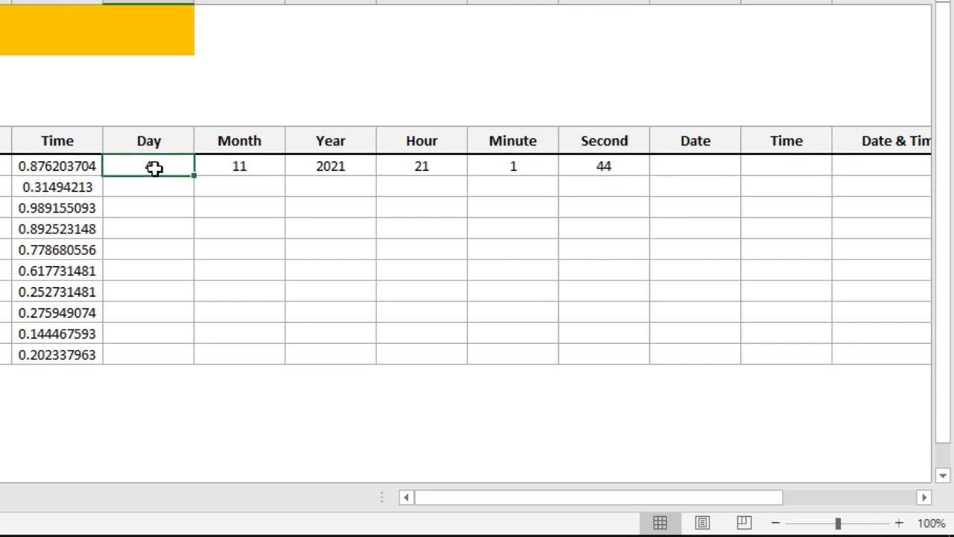
key(shift+Right)
key(shift+Right)
key(shift+Right)
key(shift+Right)
key(shift+Right)
key(shift+Down)
key(shift+Down)
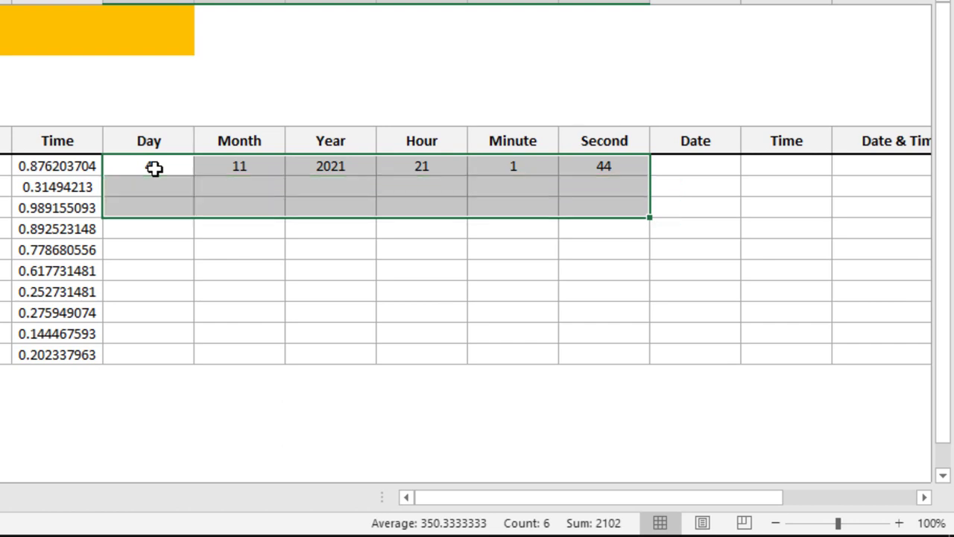
key(shift+Down)
key(shift+Down)
key(shift+Down)
key(shift+Down)
key(shift+Down)
key(shift+Down)
key(shift+Down)
key(ctrl+d)
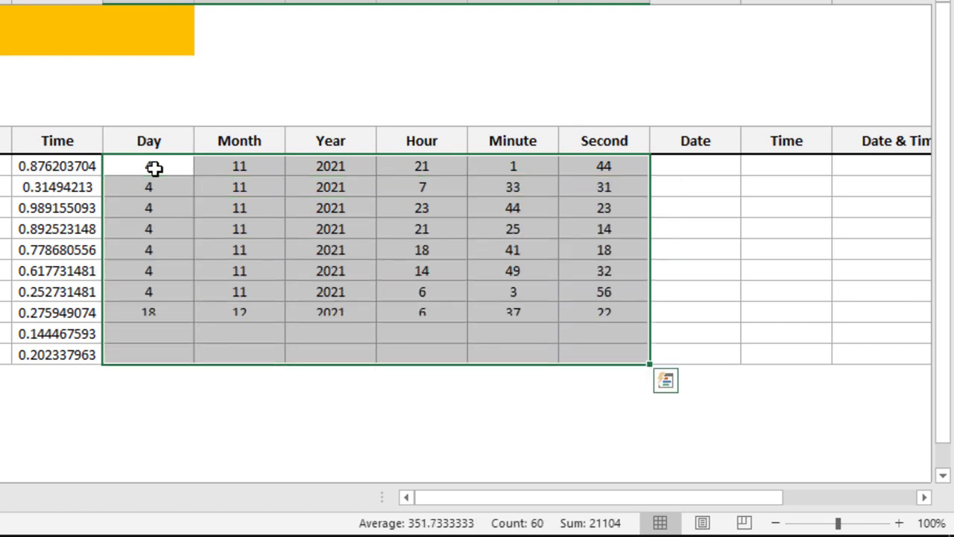
Enter a DATE formula in L6 that combines the row's Year, Month and Day values (H6, G6, F6)
click(706, 166)
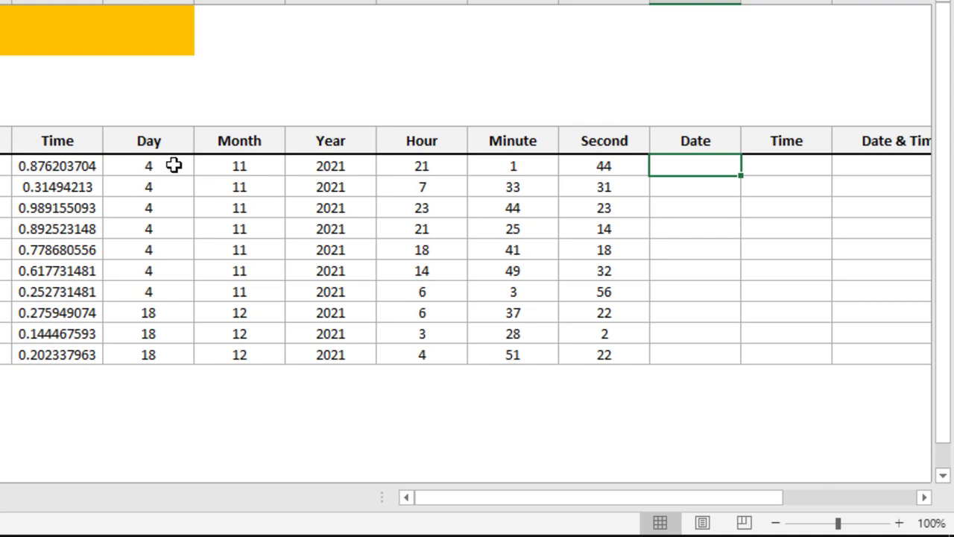
drag(171, 165, 303, 354)
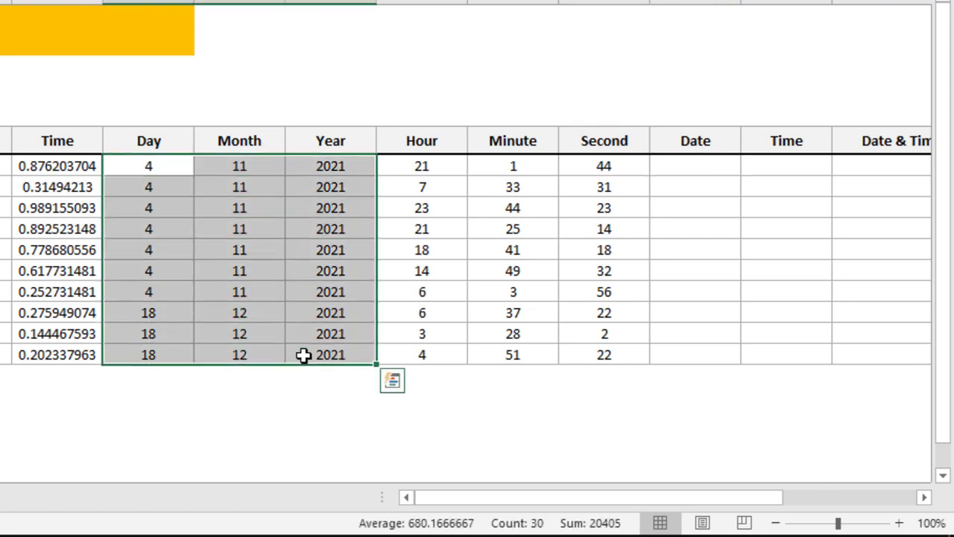
click(687, 172)
text(=date)
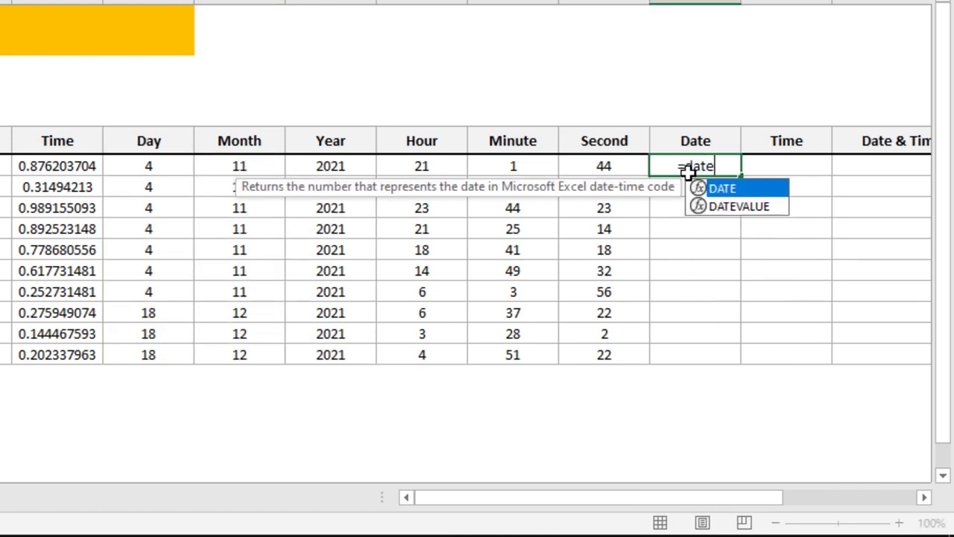
key(Tab)
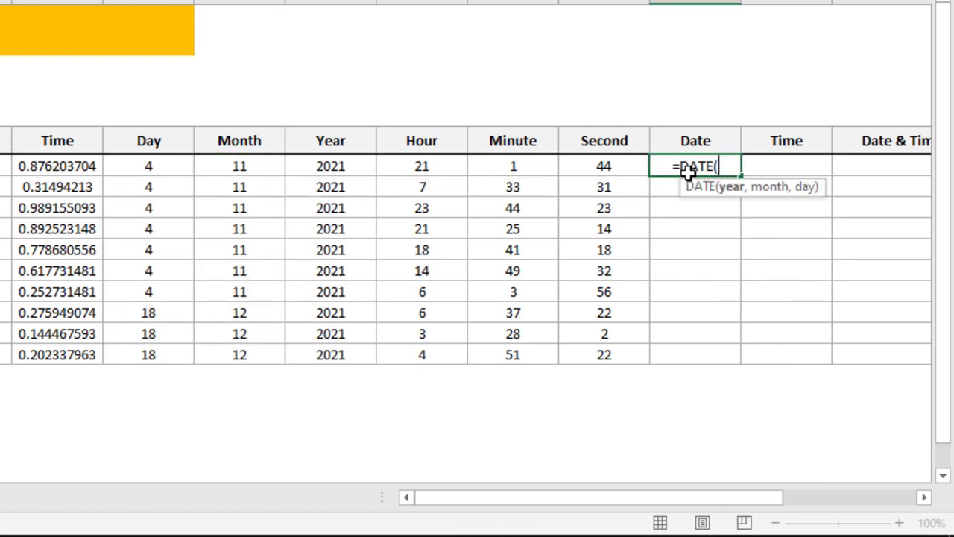
click(324, 165)
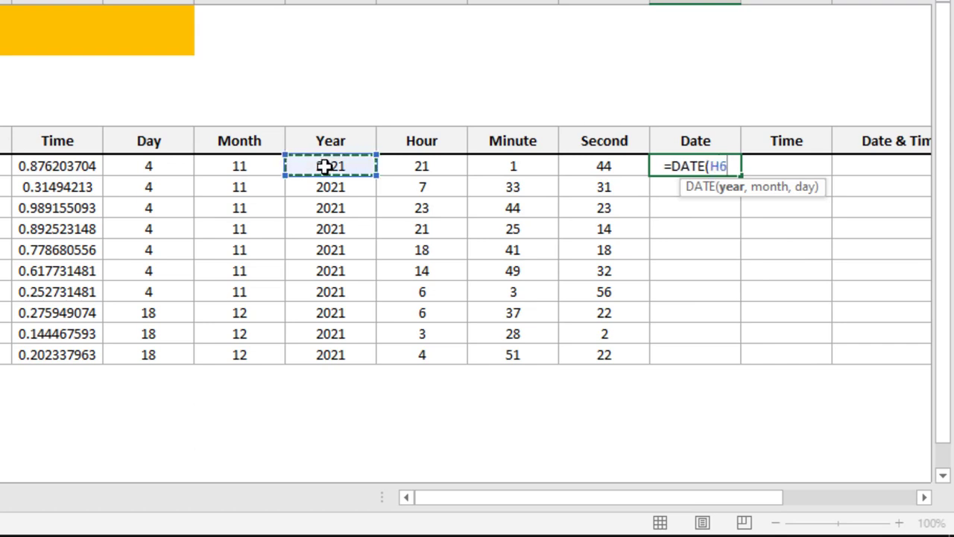
text(,)
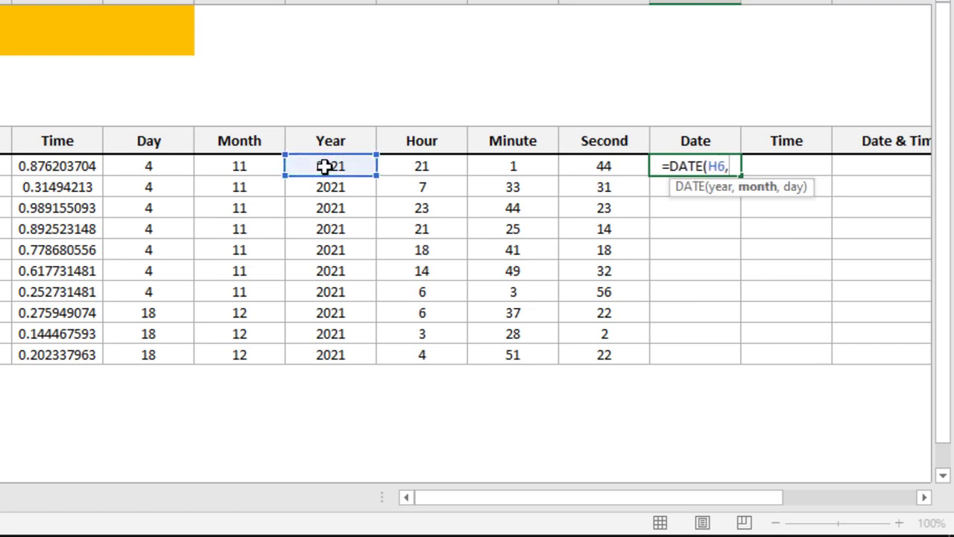
click(243, 164)
text(,)
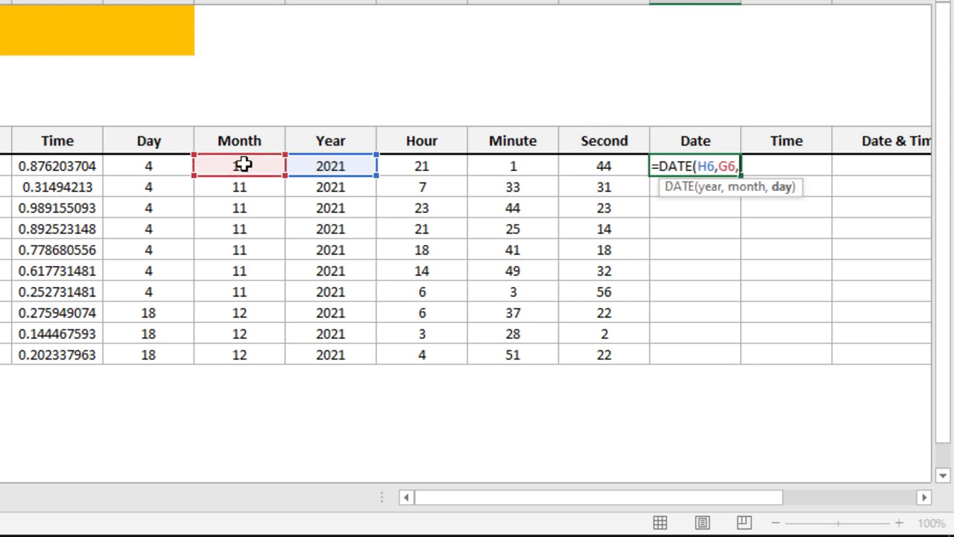
click(140, 166)
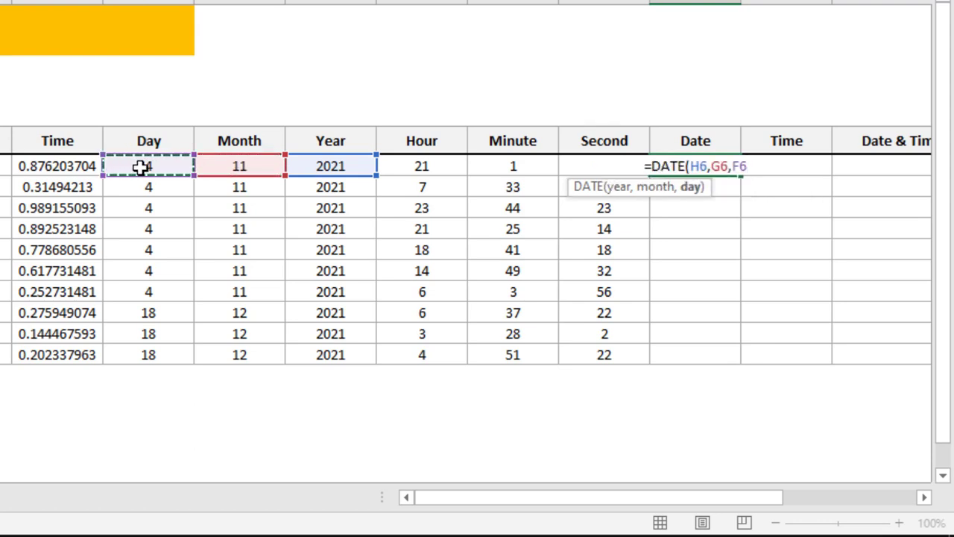
text())
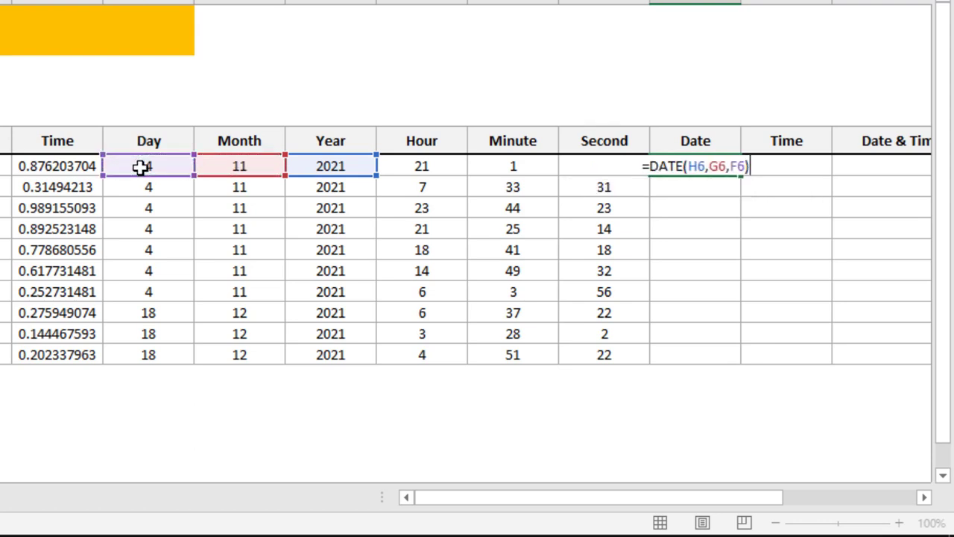
key(Return)
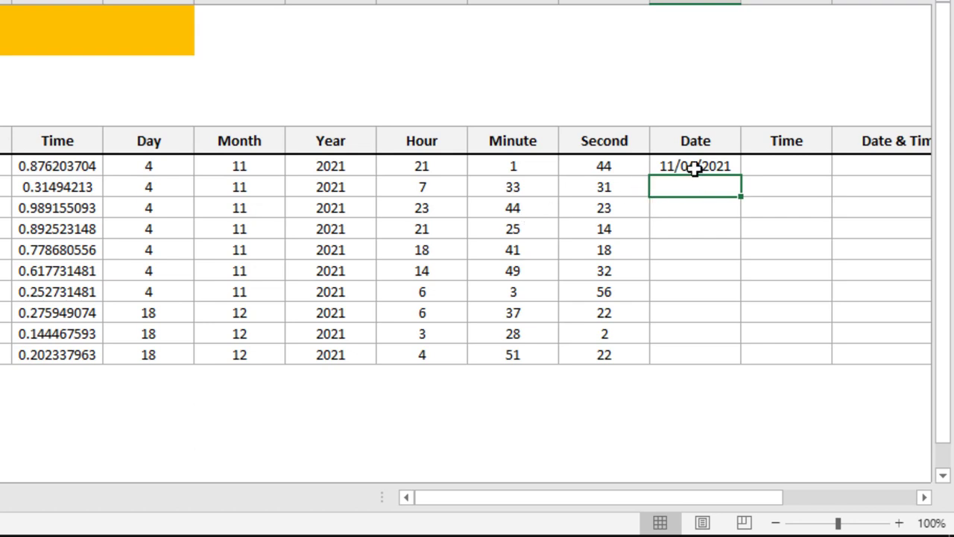
Enter a TIME formula in M6 that combines the row's Hour, Minute and Second values (I6, J6, K6)
click(781, 166)
text(=TIME()
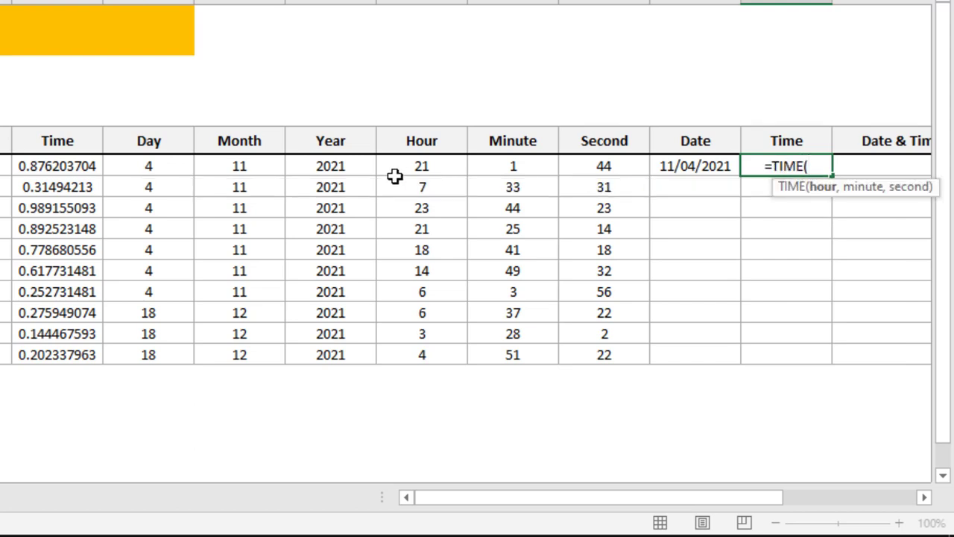
click(423, 168)
text(,)
click(504, 169)
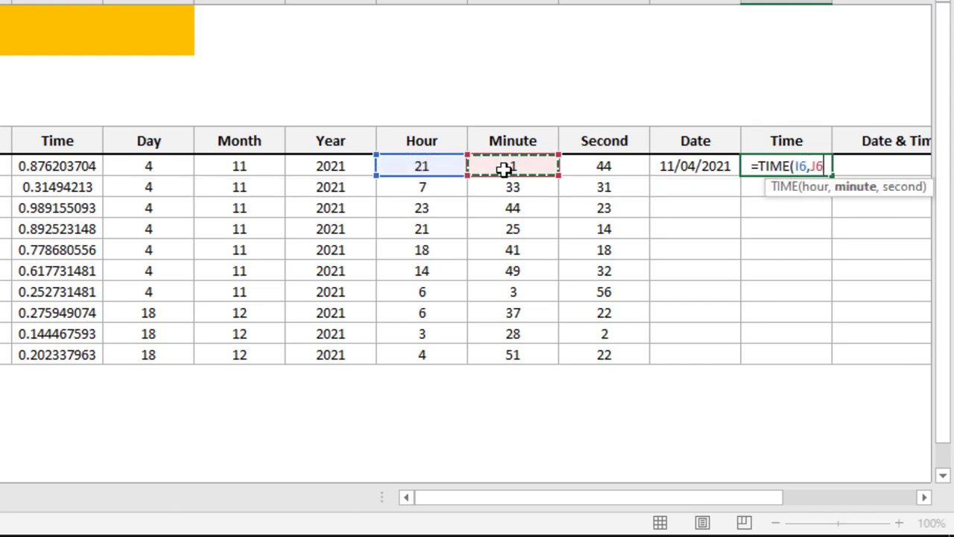
text(,)
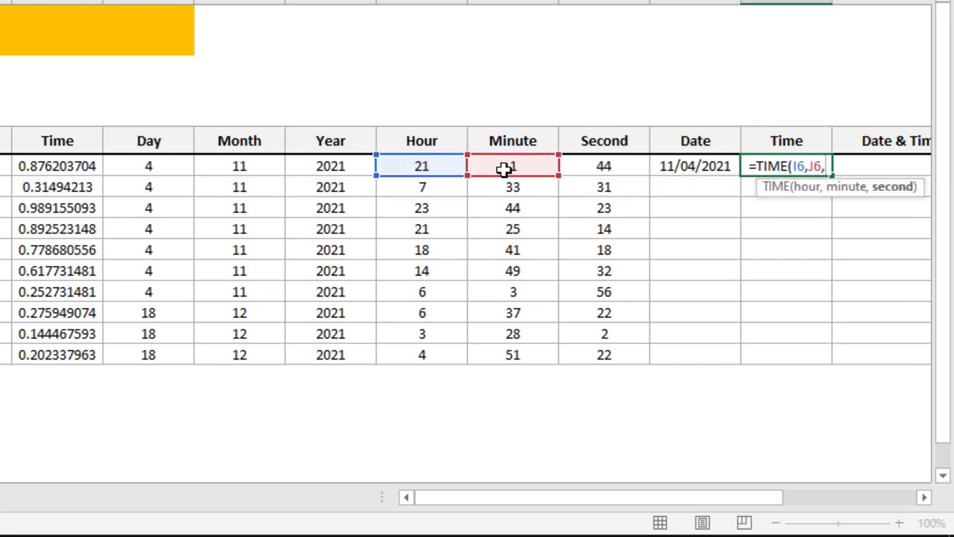
click(587, 166)
text())
key(Return)
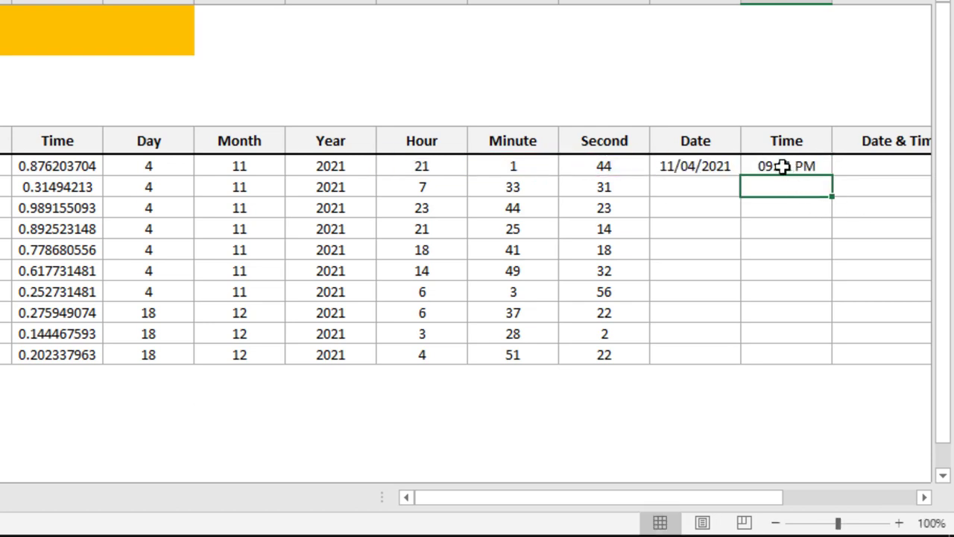
Enter the formula =L6+M6 in the first Date & Time cell, N6, to add the row's rebuilt date and time
click(856, 169)
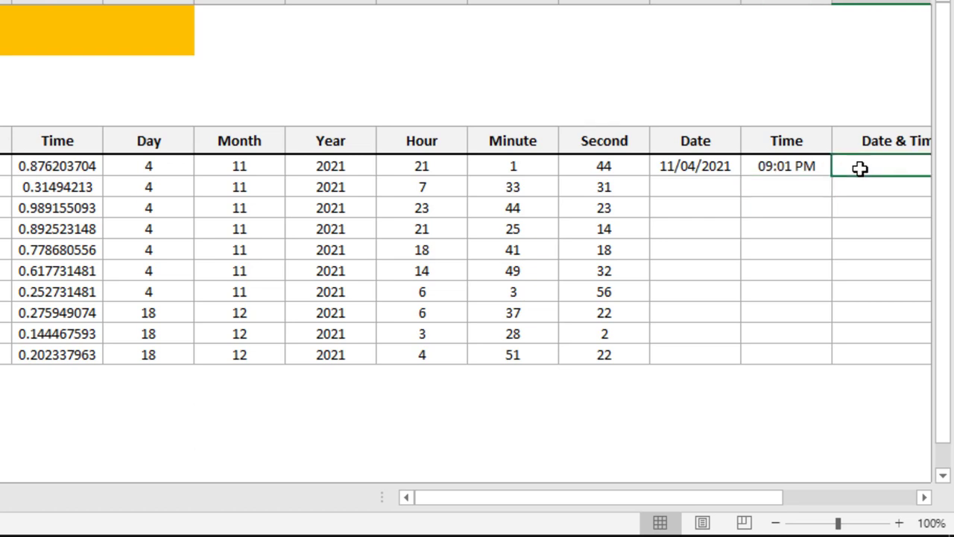
scroll(856, 169, right, 3)
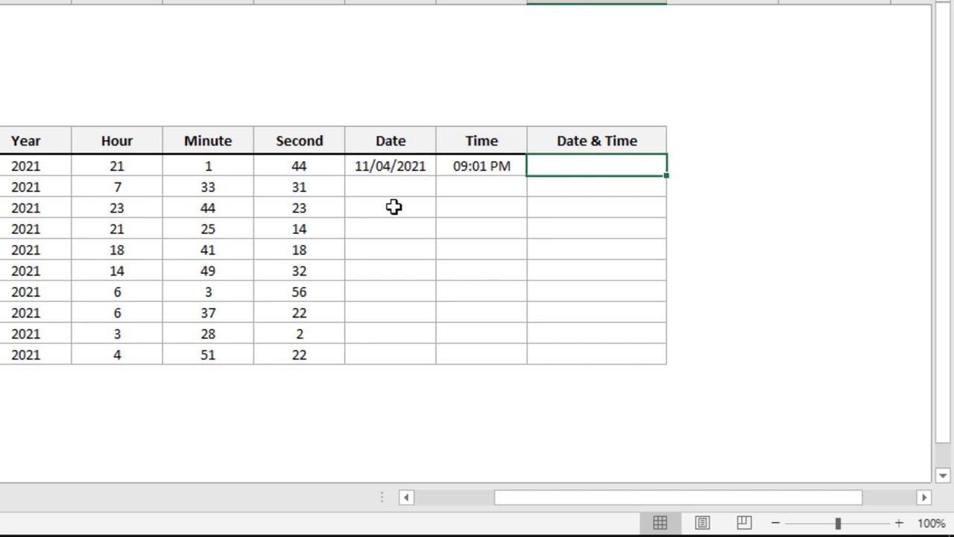
drag(522, 496, 463, 496)
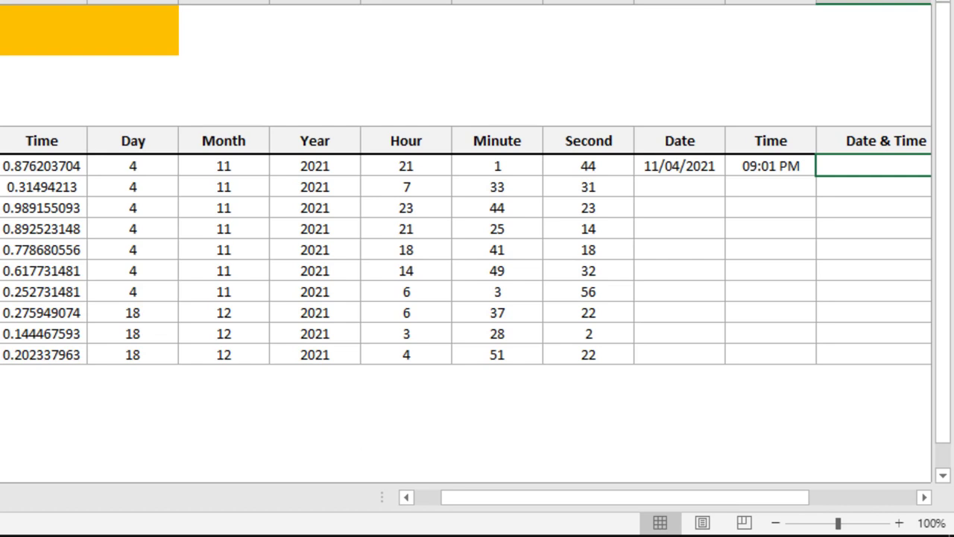
text(=)
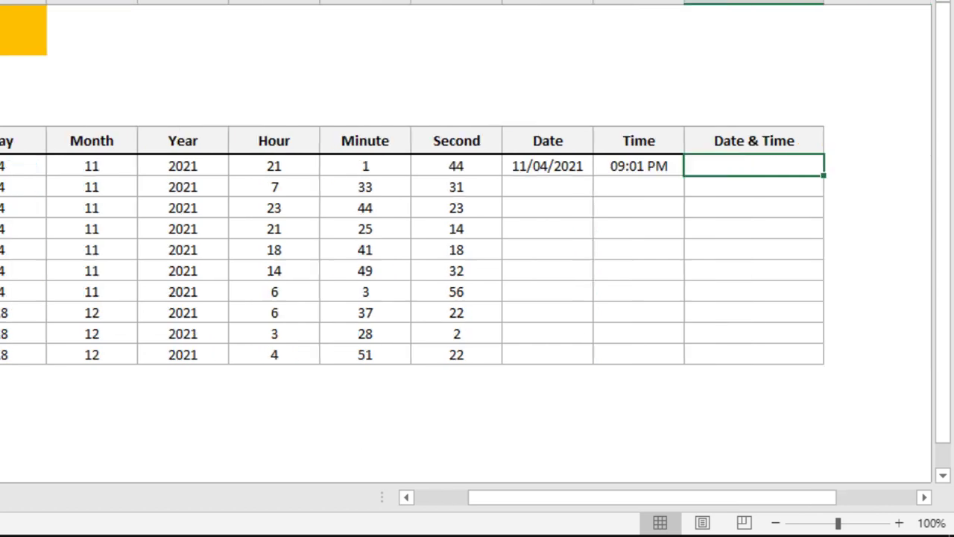
click(639, 166)
click(547, 166)
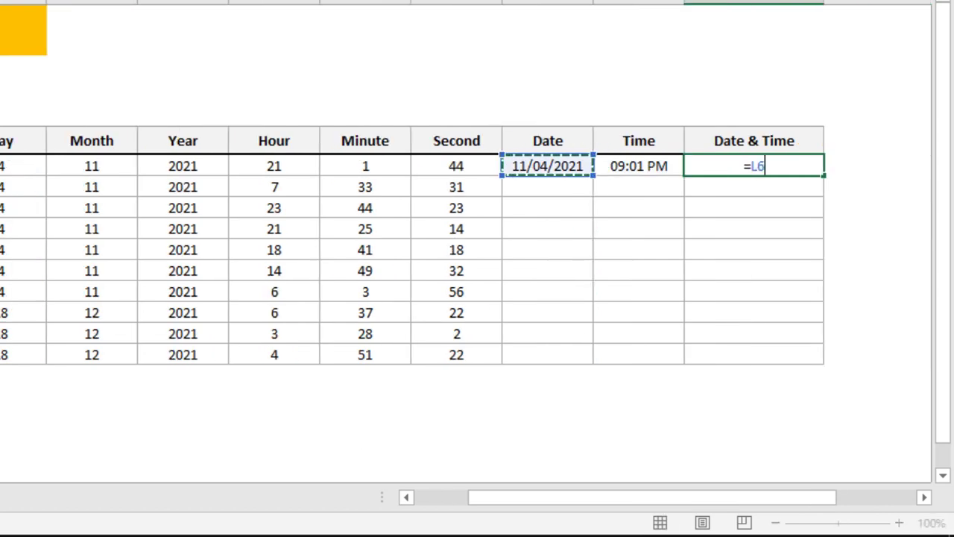
text(+)
key(Left)
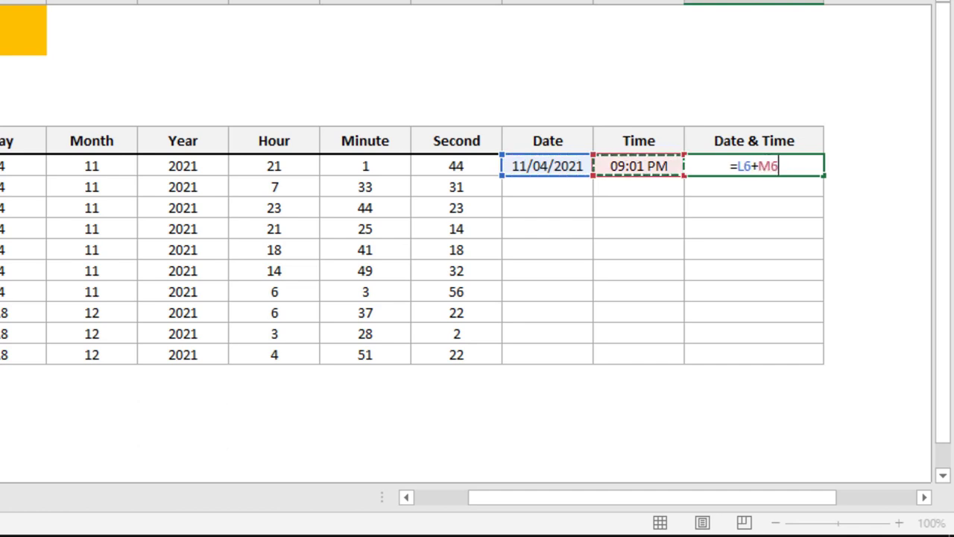
key(Return)
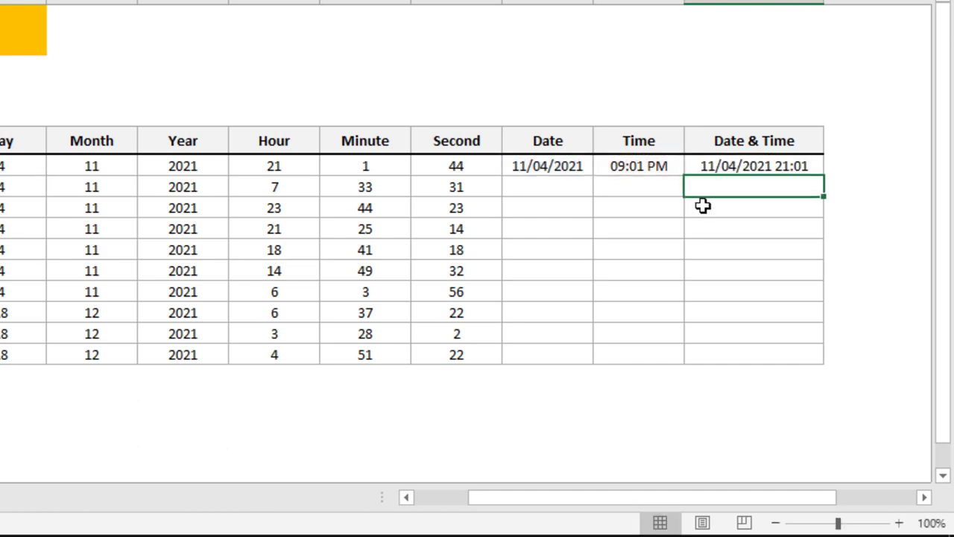
Fill the Date, Time and Date & Time formulas in L6:N6 down to row 15
click(573, 168)
key(shift+Right)
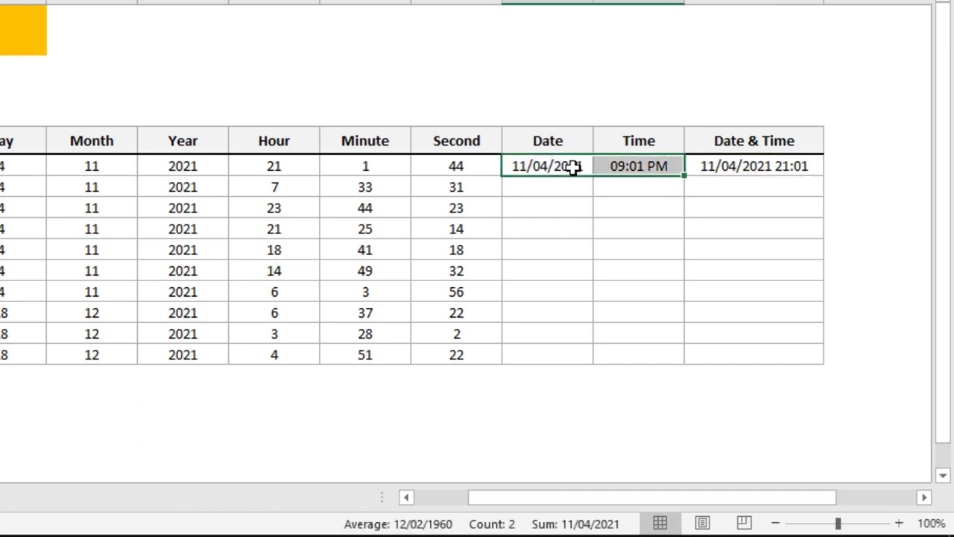
key(shift+Right)
key(shift+Down)
key(shift+Down)
key(shift+Down)
key(shift+Down)
key(shift+Down)
key(shift+Down)
key(shift+Down)
key(shift+Down)
key(shift+Down)
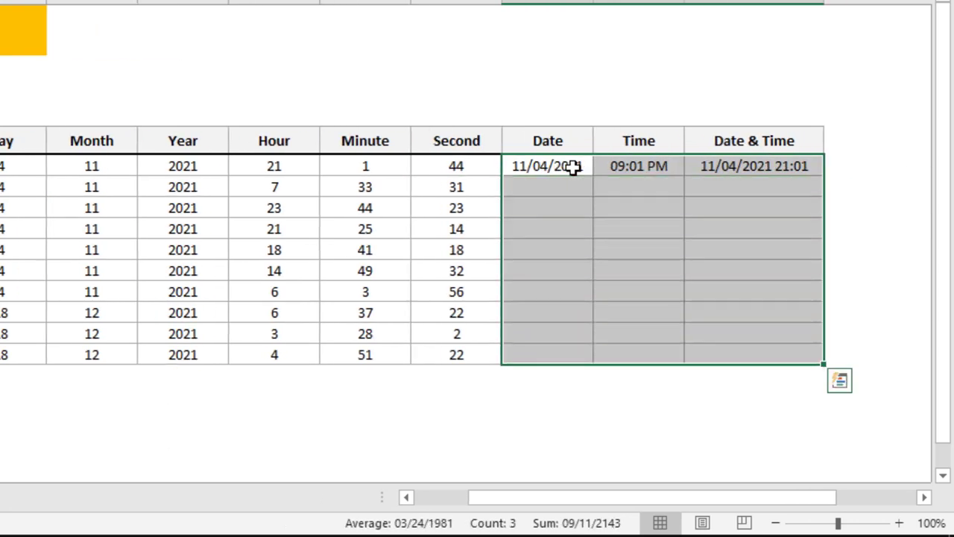
key(ctrl+d)
Format the rebuilt dates in L6:L15 as day, abbreviated month and two-digit year, like 04-Nov-21
scroll(773, 85, left, 2)
click(721, 124)
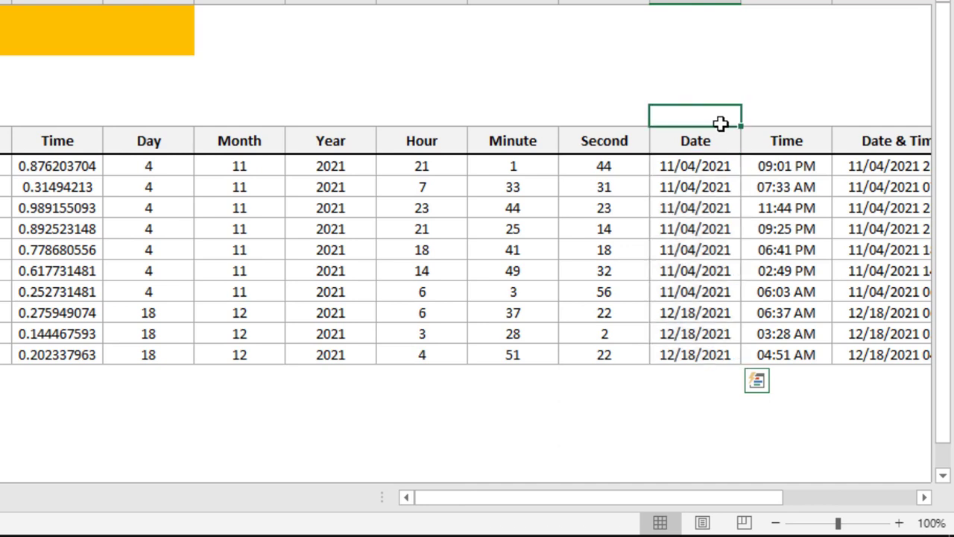
key(Down)
key(Down)
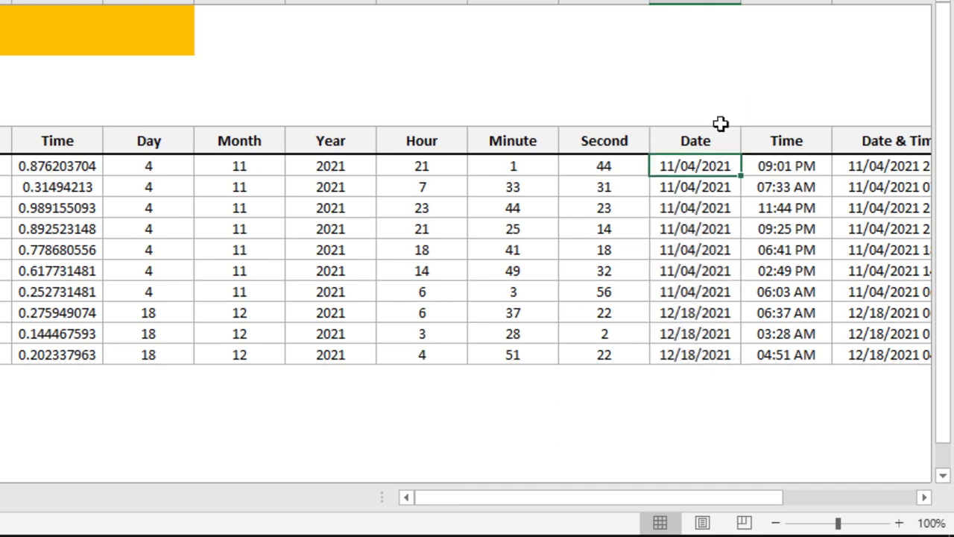
key(ctrl+shift+Down)
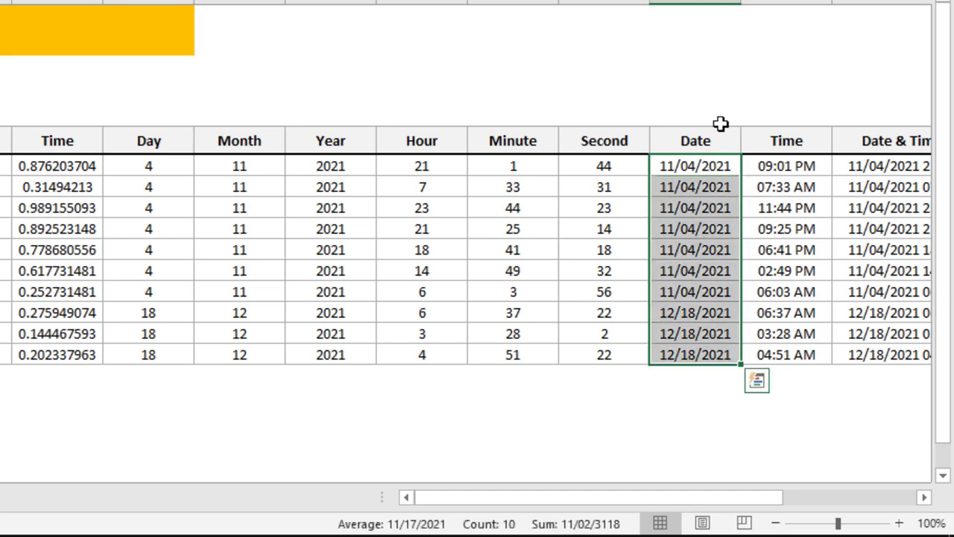
key(ctrl+shift+numbersign)
key(ctrl+shift+numbersign)
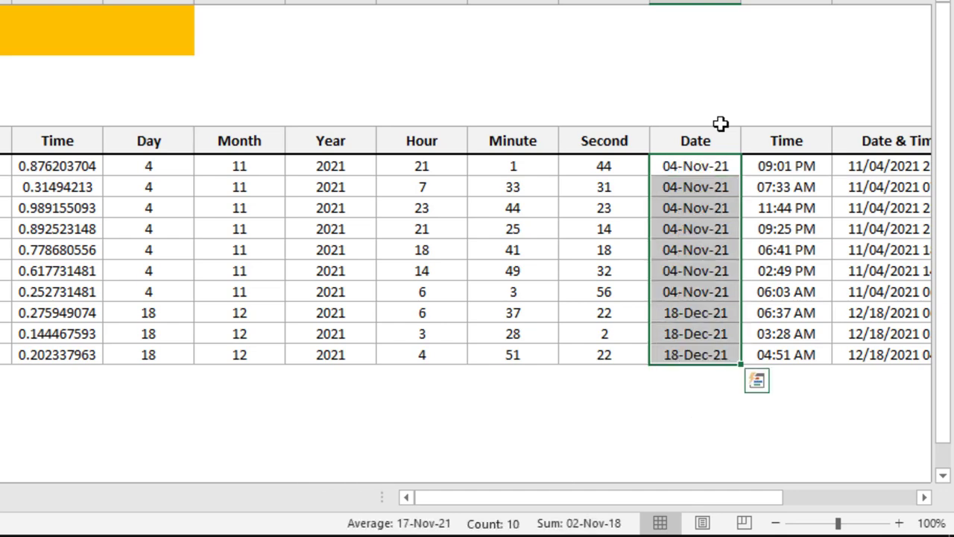
Apply the custom number format hh:mm:ss AM/PM to the rebuilt times in M6:M15
key(Right)
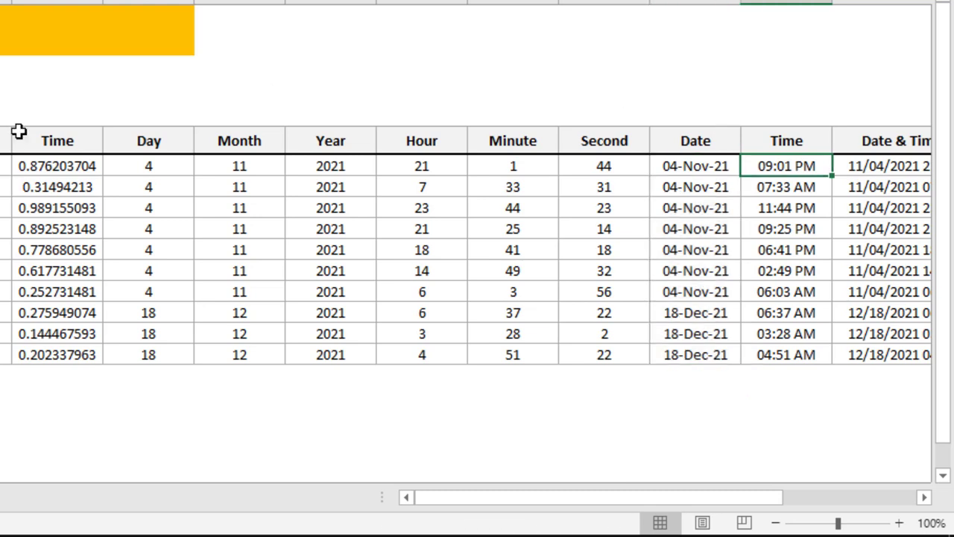
shift+click(792, 352)
key(ctrl+1)
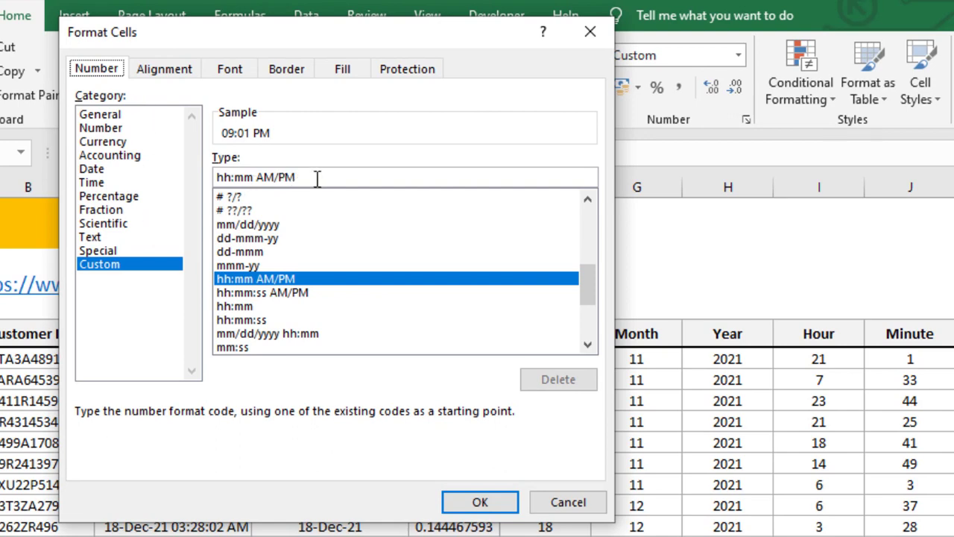
drag(317, 179, 220, 179)
click(253, 177)
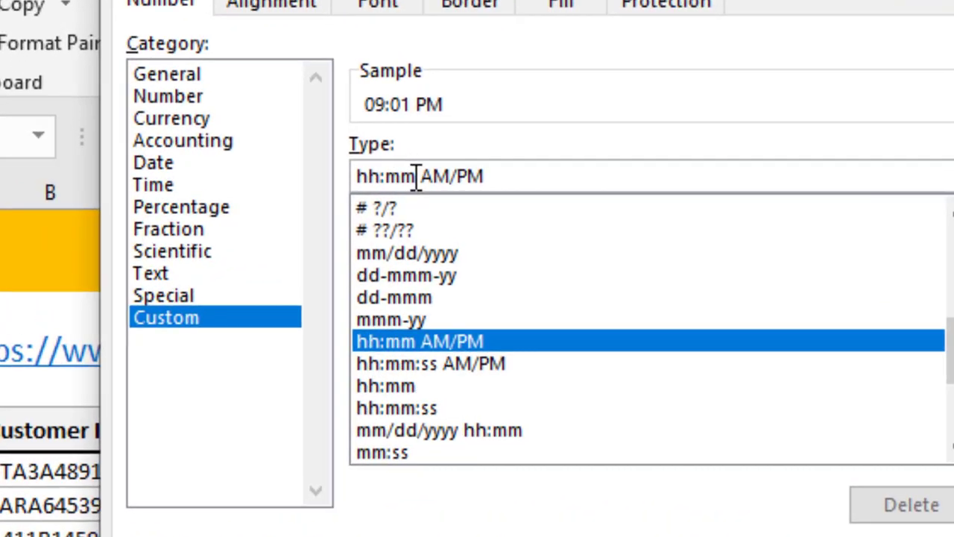
text(:ss)
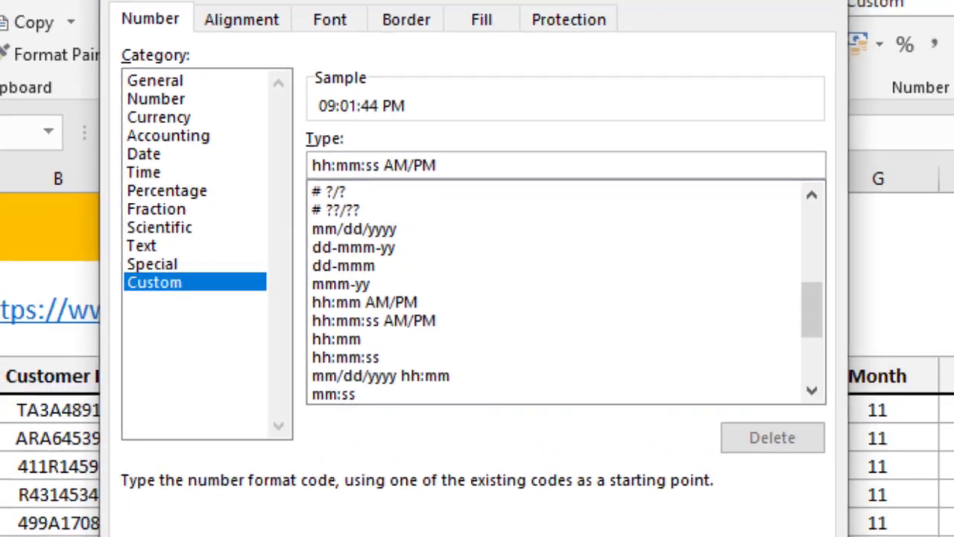
key(Return)
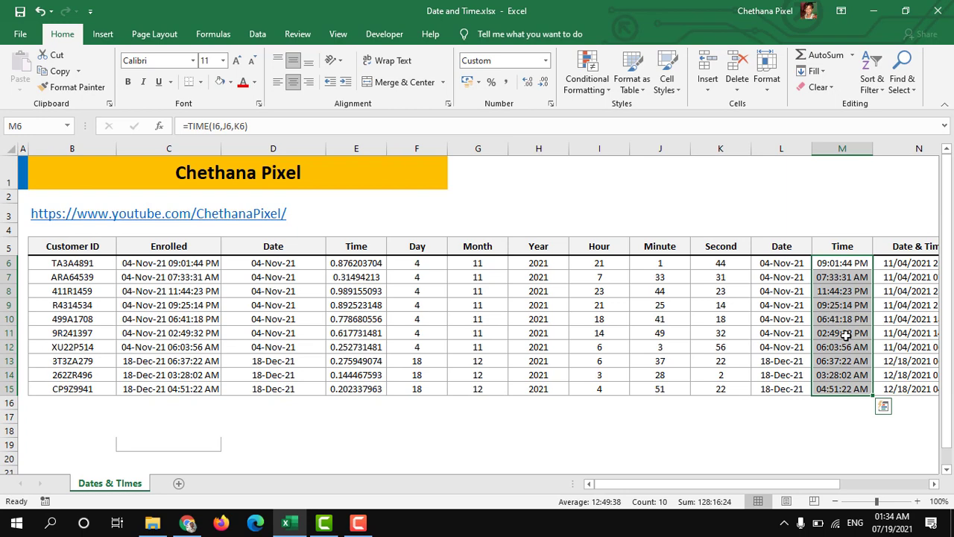
Apply the custom number format mm/dd/yyyy hh:mm:ss AM/PM to the Date & Time values in N6:N15 and autofit column N
click(887, 263)
key(ctrl+shift+Down)
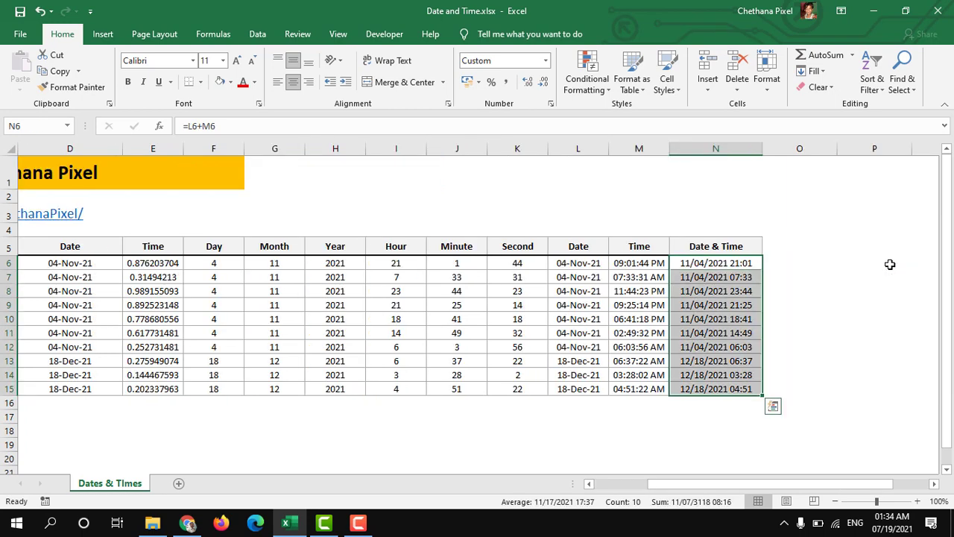
key(ctrl+1)
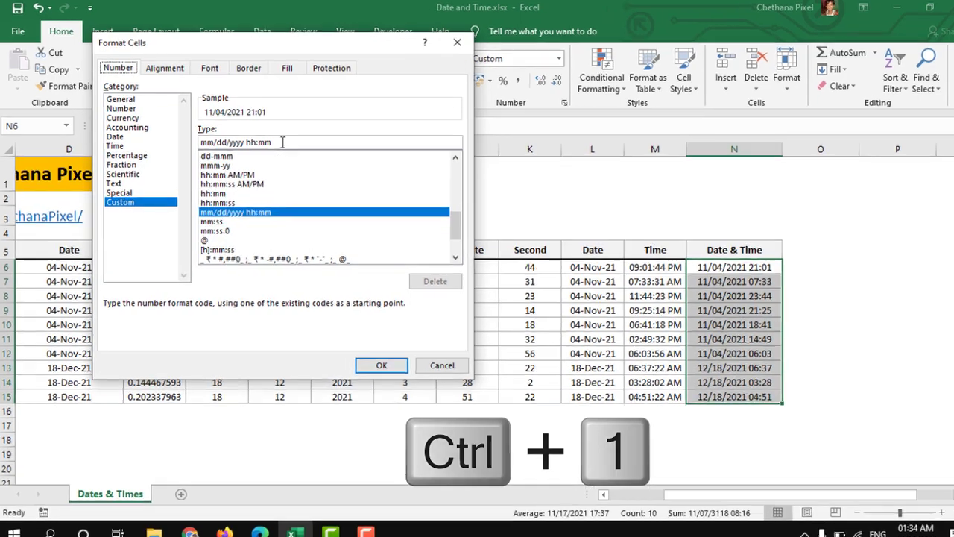
text(:ss)
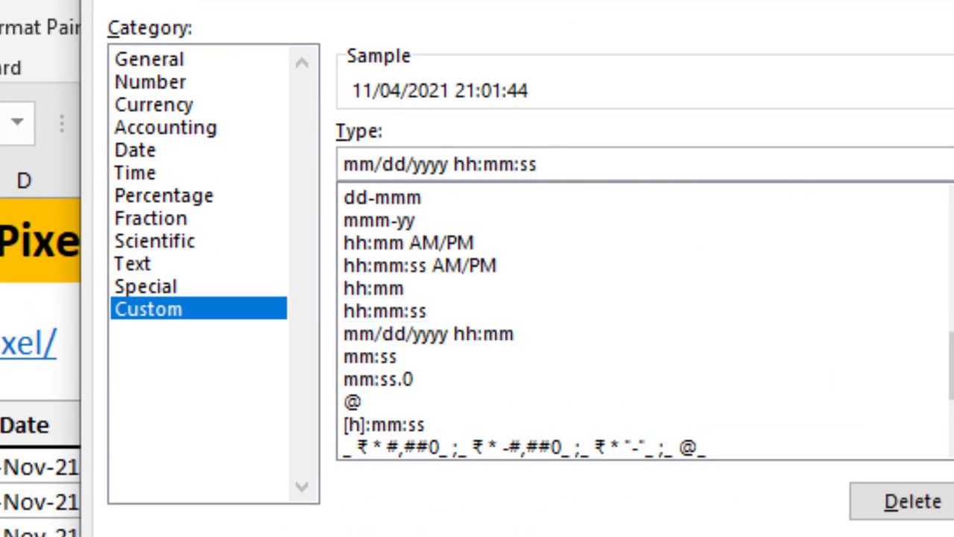
text( AM/)
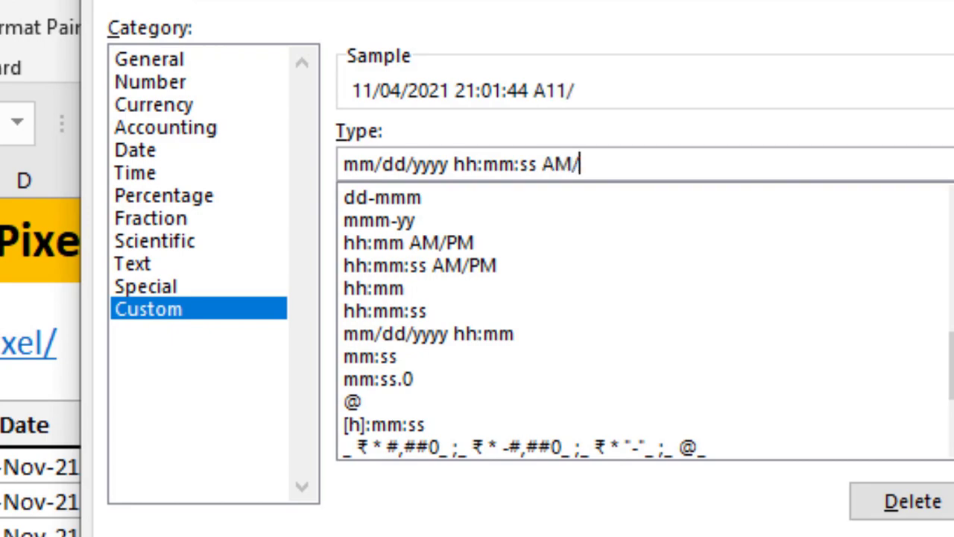
text(PM)
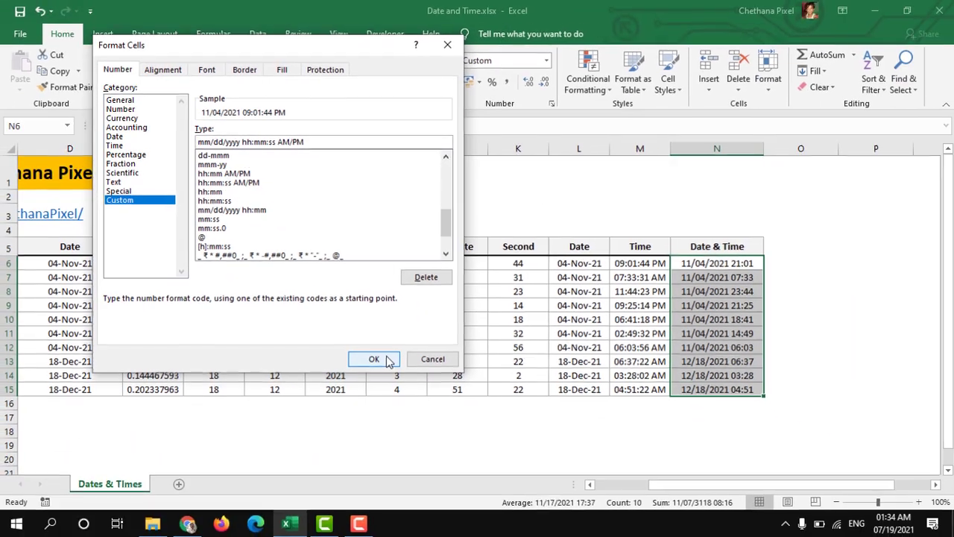
click(373, 358)
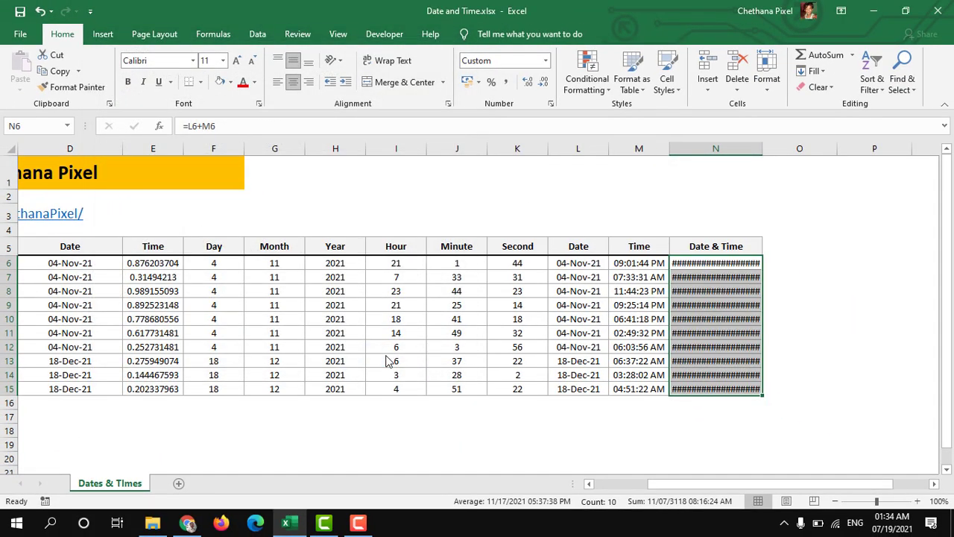
double_click(763, 147)
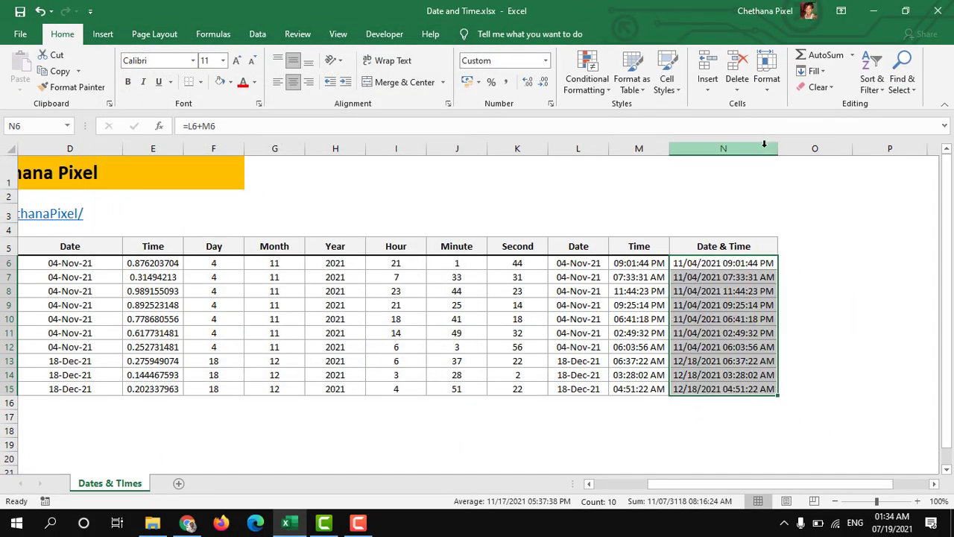
Copy the time format from M6 onto the extracted Time values in E6:E15 with Format Painter
scroll(788, 275, left, 3)
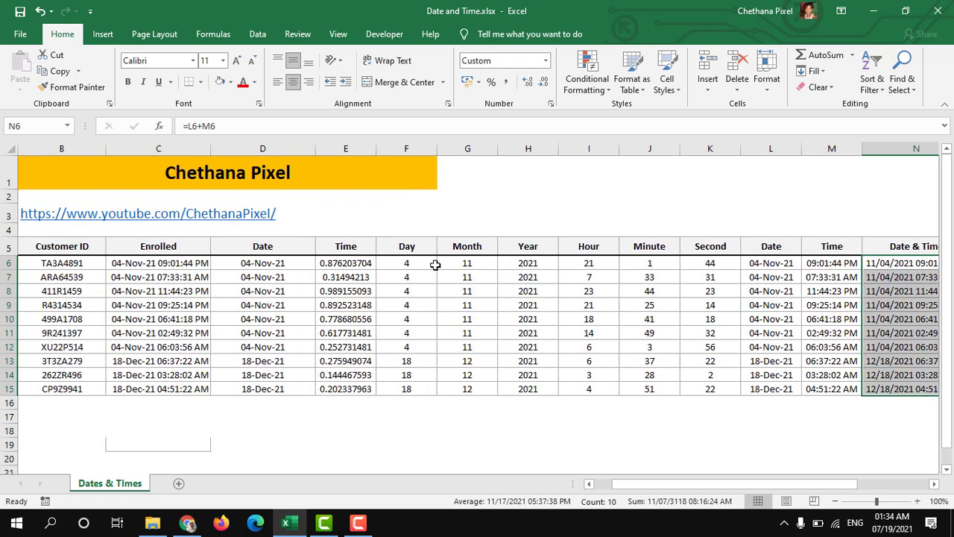
click(362, 261)
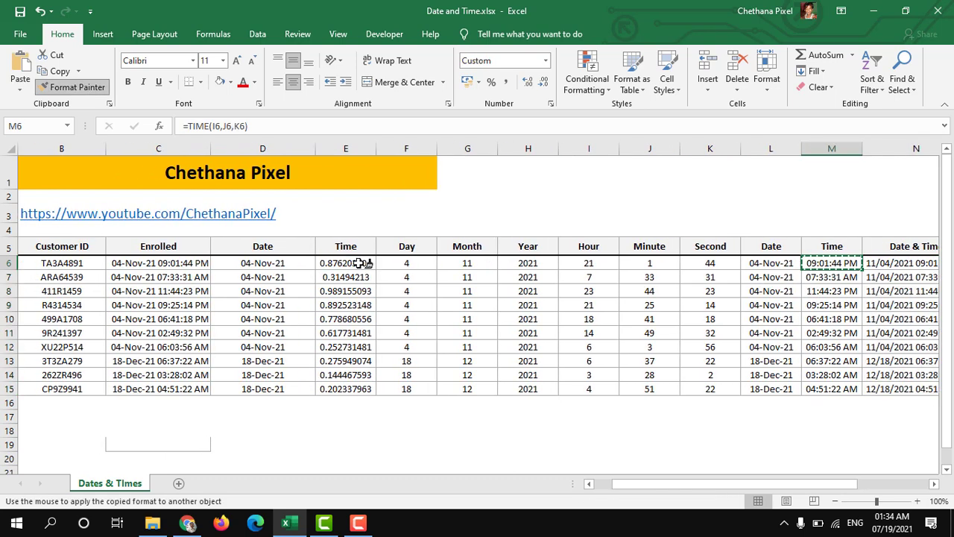
drag(364, 263, 362, 375)
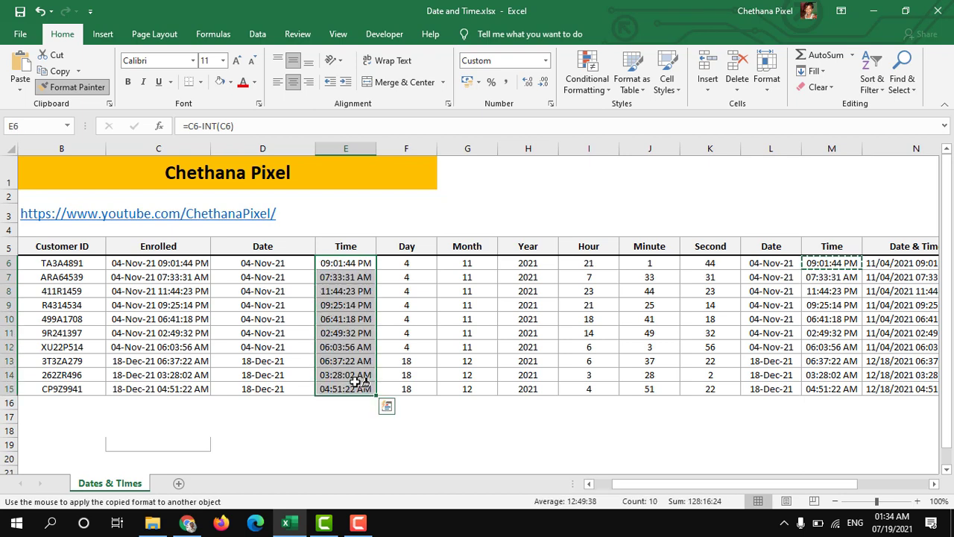
key(Escape)
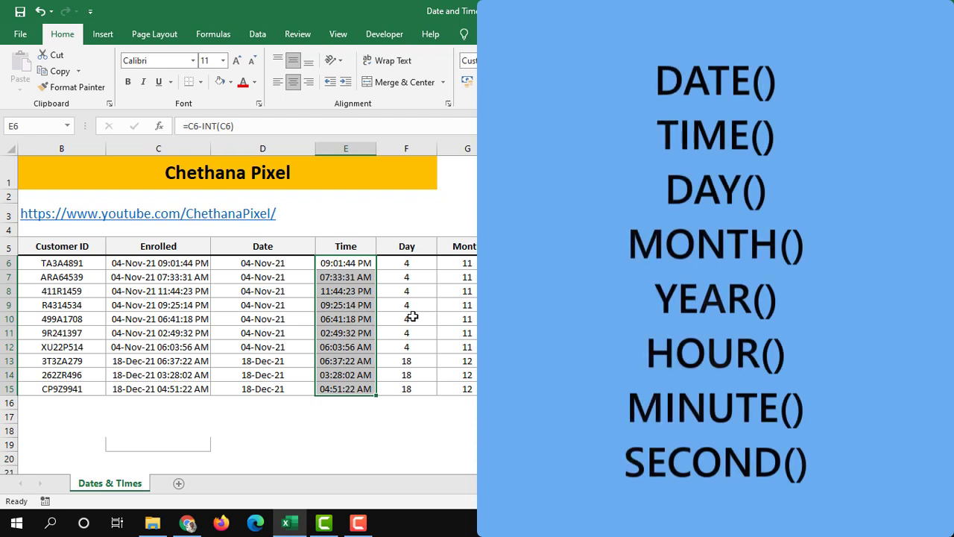
click(138, 292)
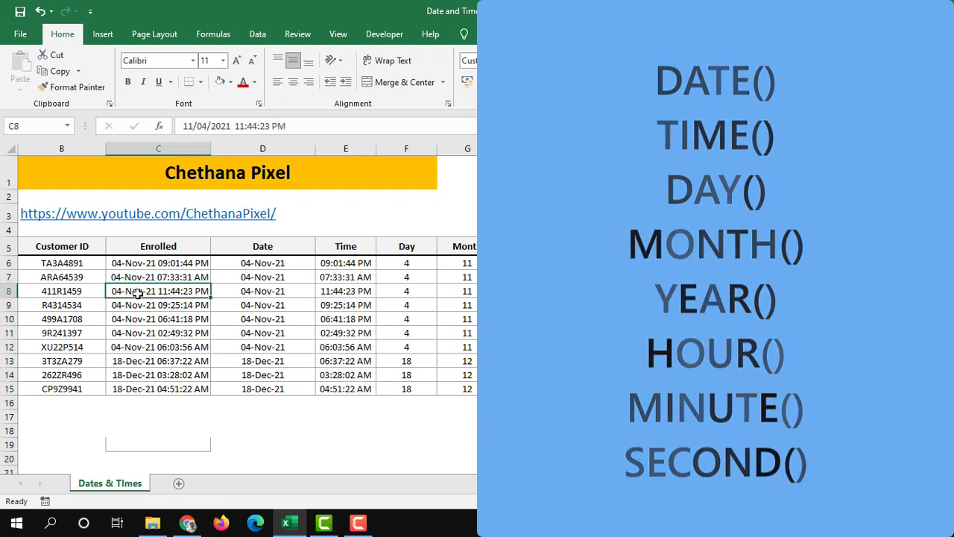